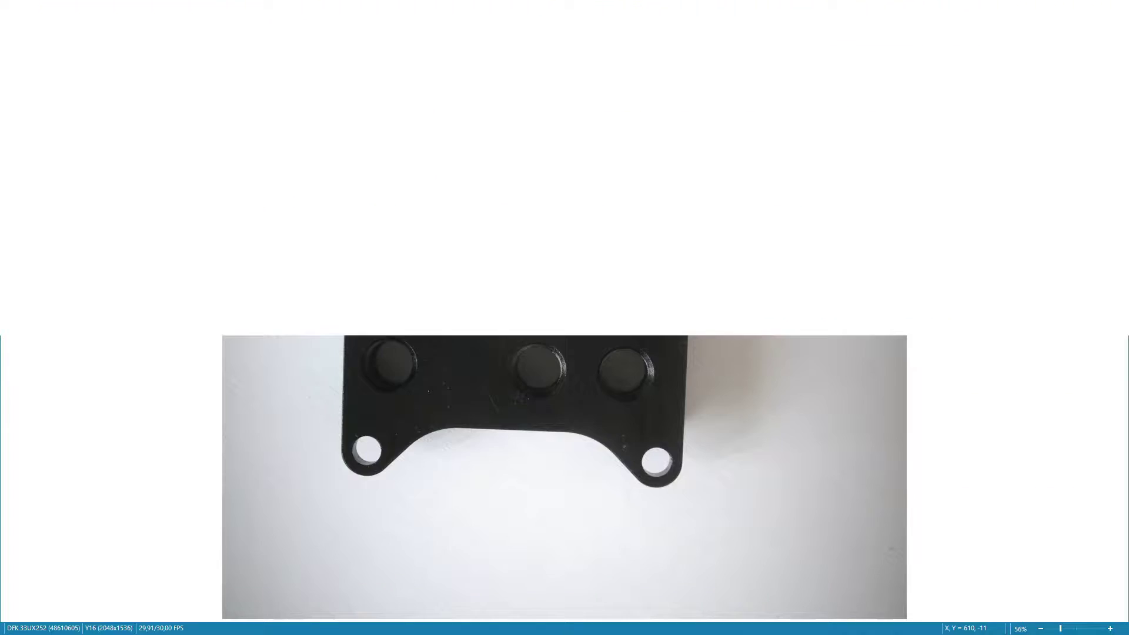
Show the interface language list from the globe button in the quick-access toolbar
left_click(40, 10)
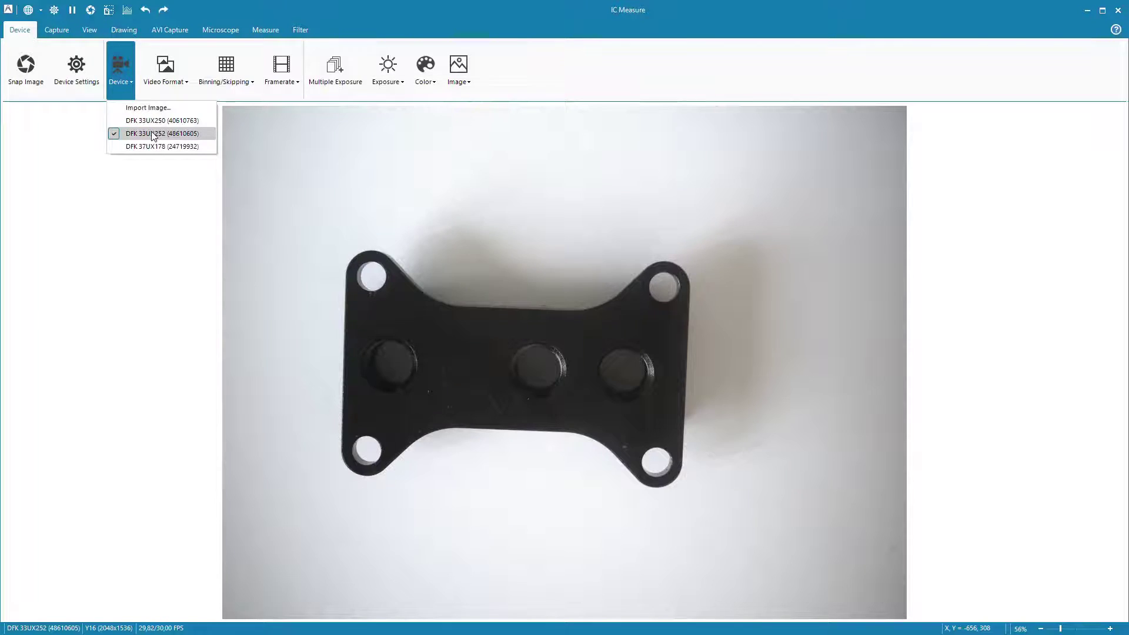
left_click(152, 134)
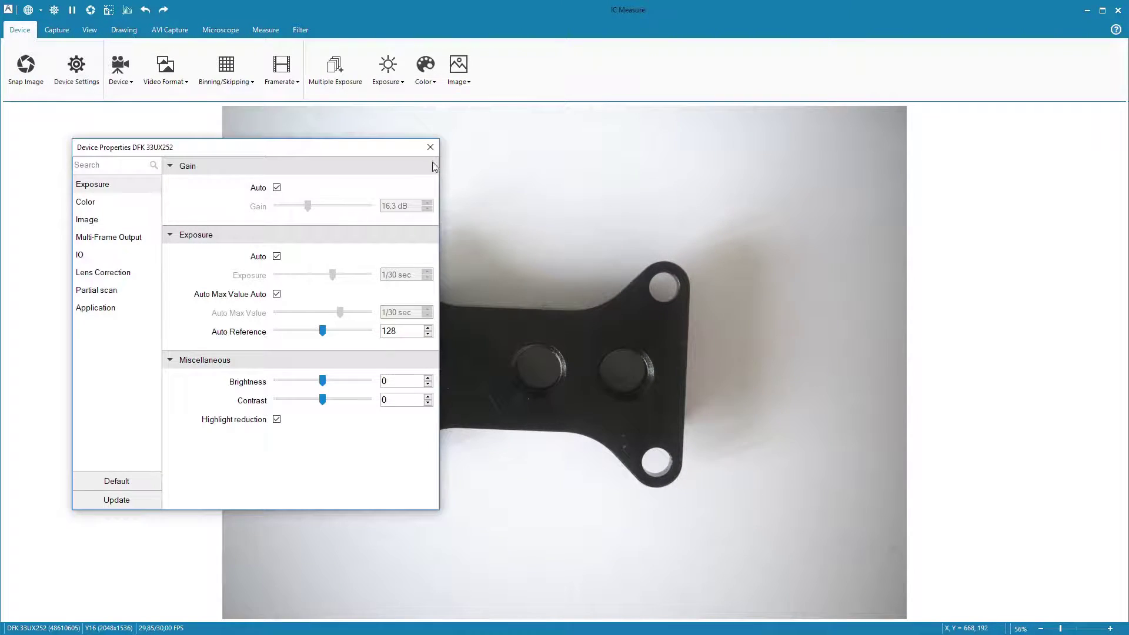
left_click(86, 202)
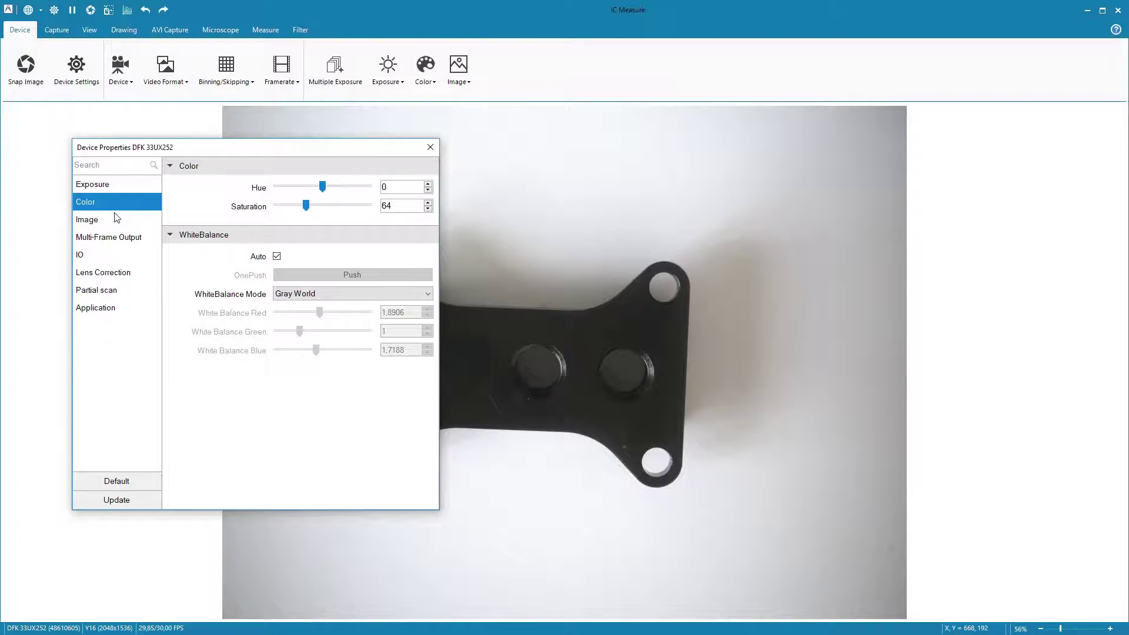
left_click(87, 220)
left_click(113, 237)
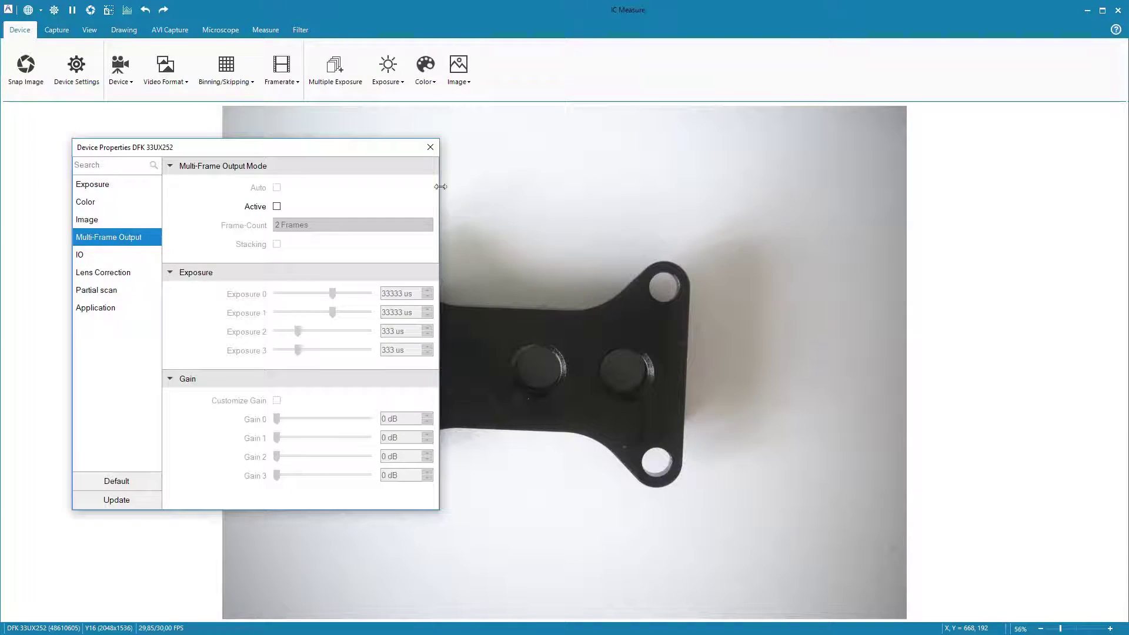
Close camera properties, pick a frame rate, try multiple exposure, and show the live histogram
left_click(431, 147)
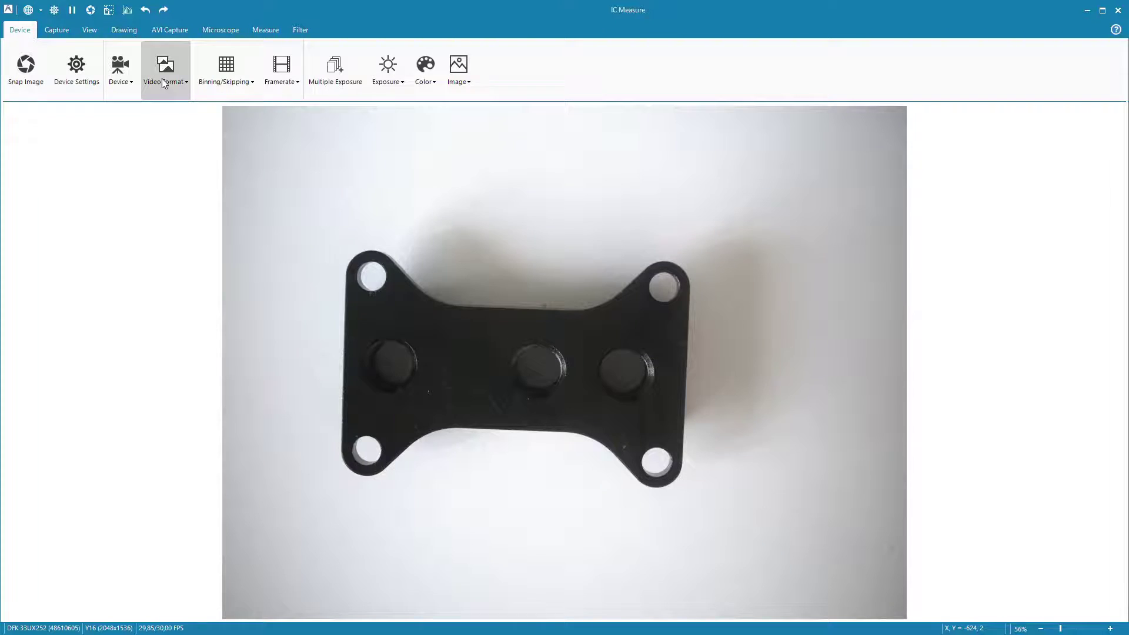
left_click(166, 71)
left_click(281, 72)
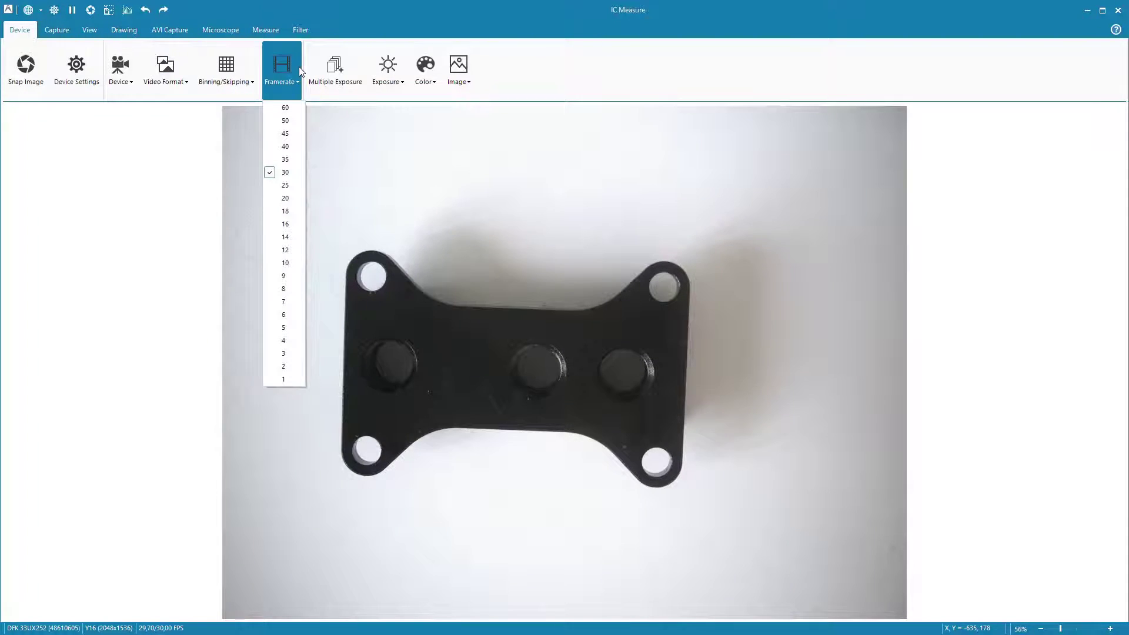
left_click(284, 115)
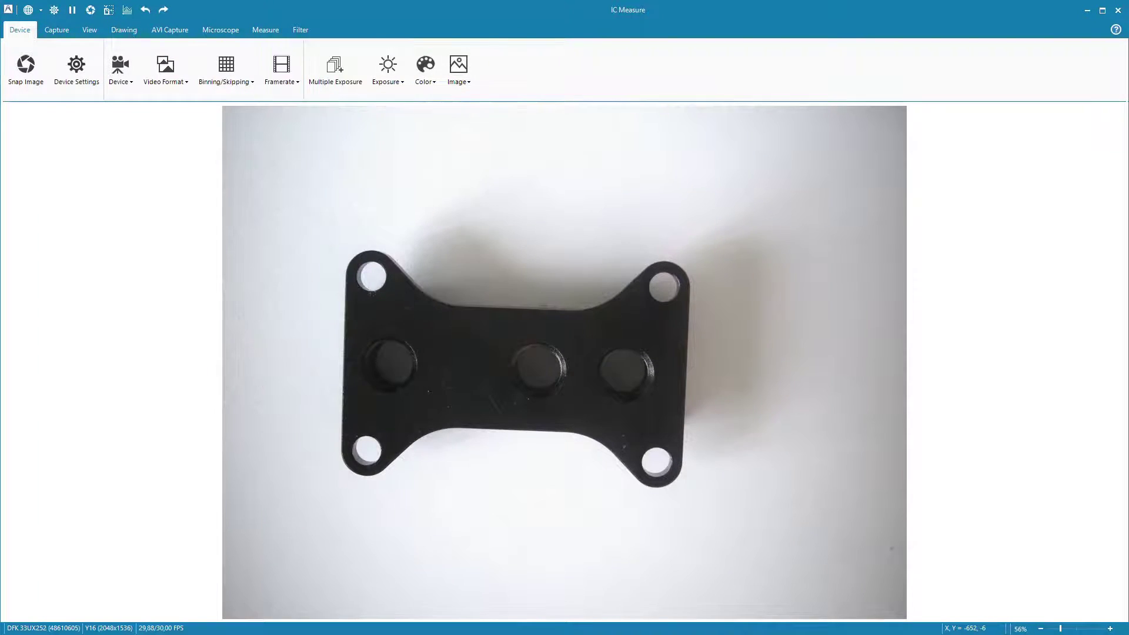
left_click(335, 71)
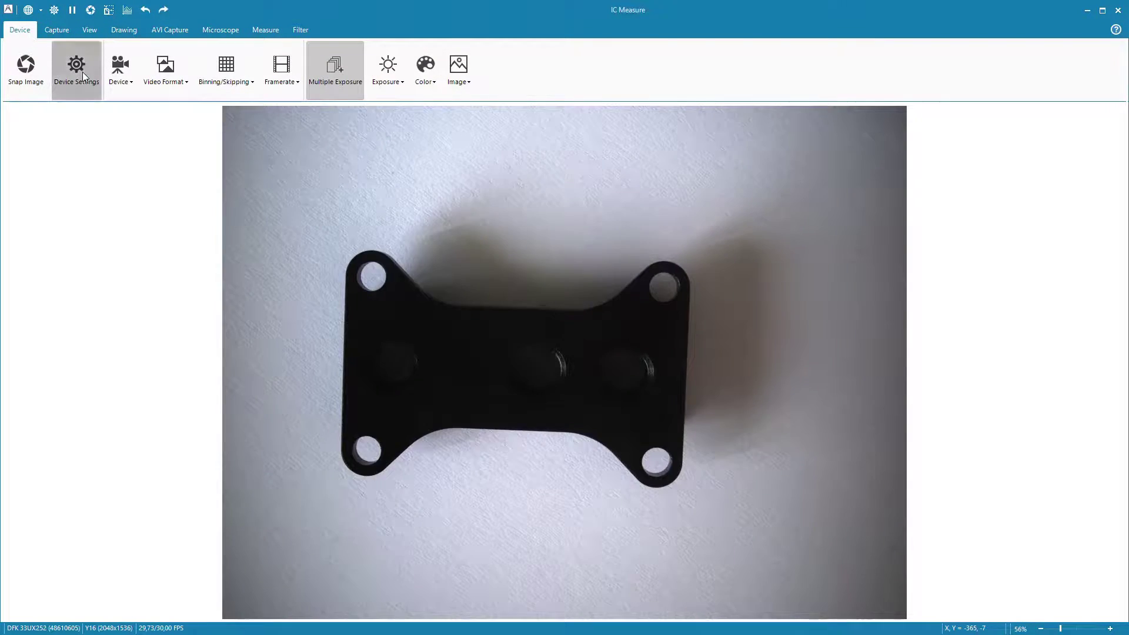
left_click(77, 71)
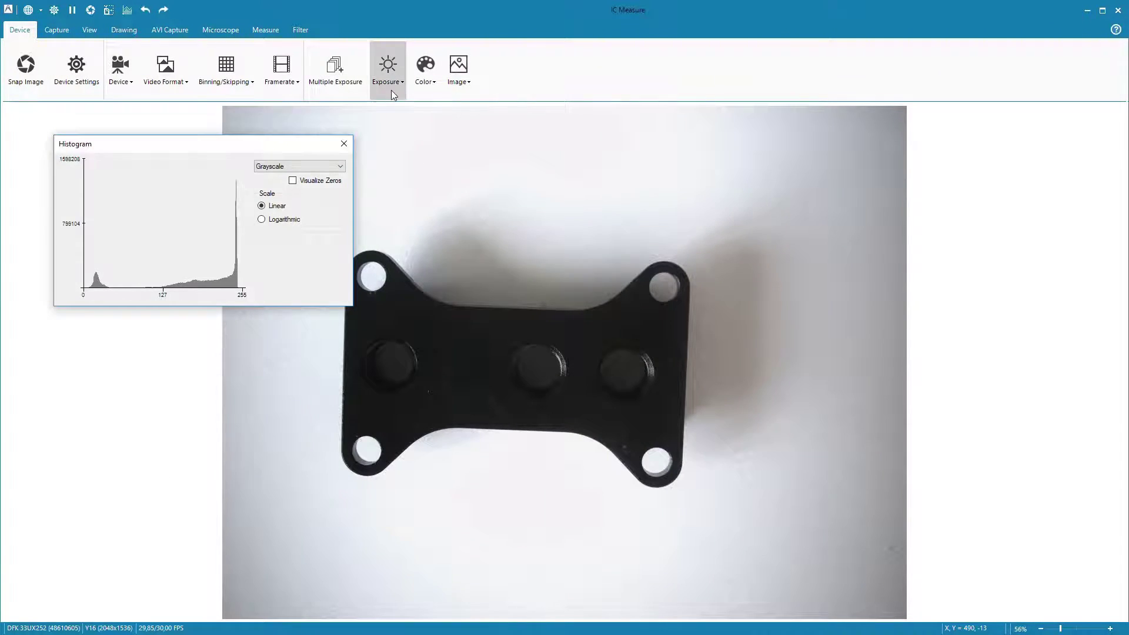
Turn off automatic exposure in the exposure settings
left_click(396, 78)
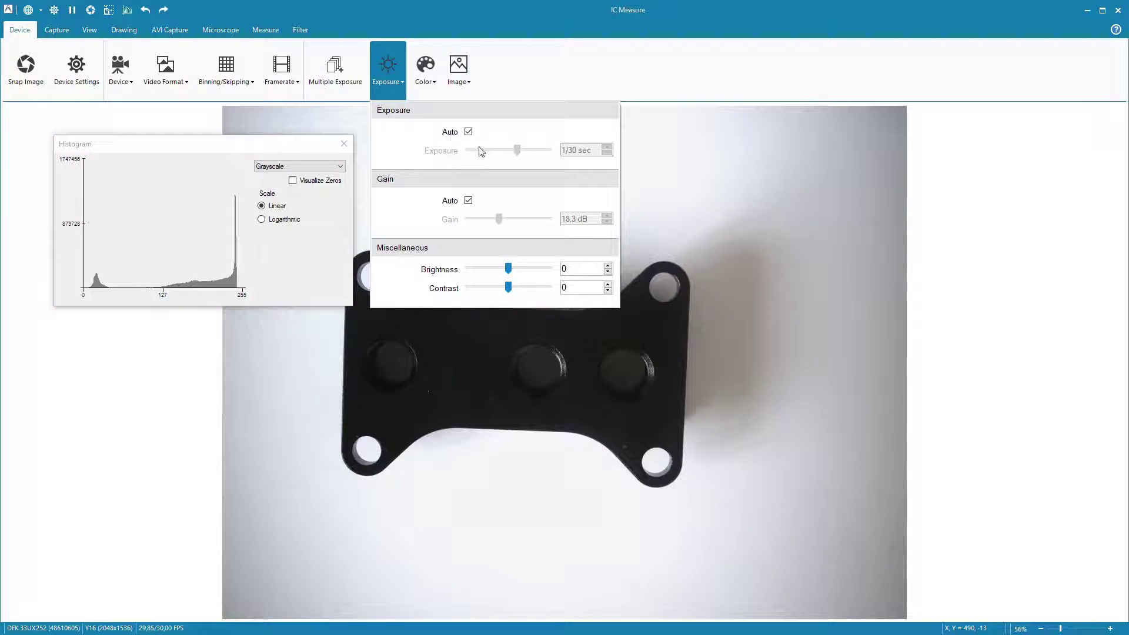
left_click(469, 133)
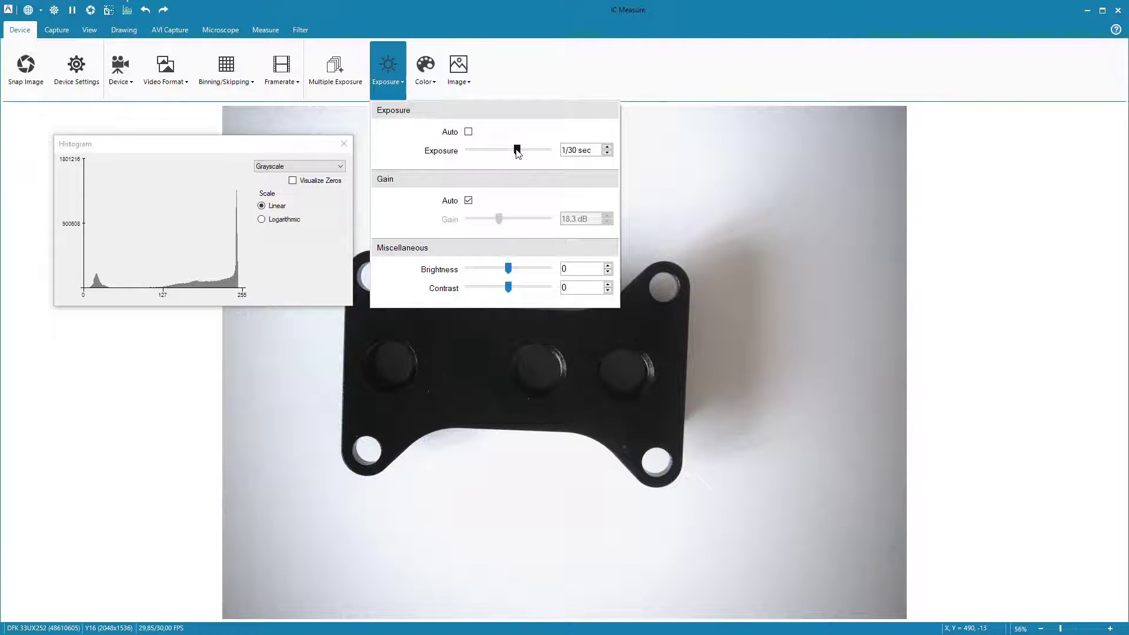
left_click(706, 397)
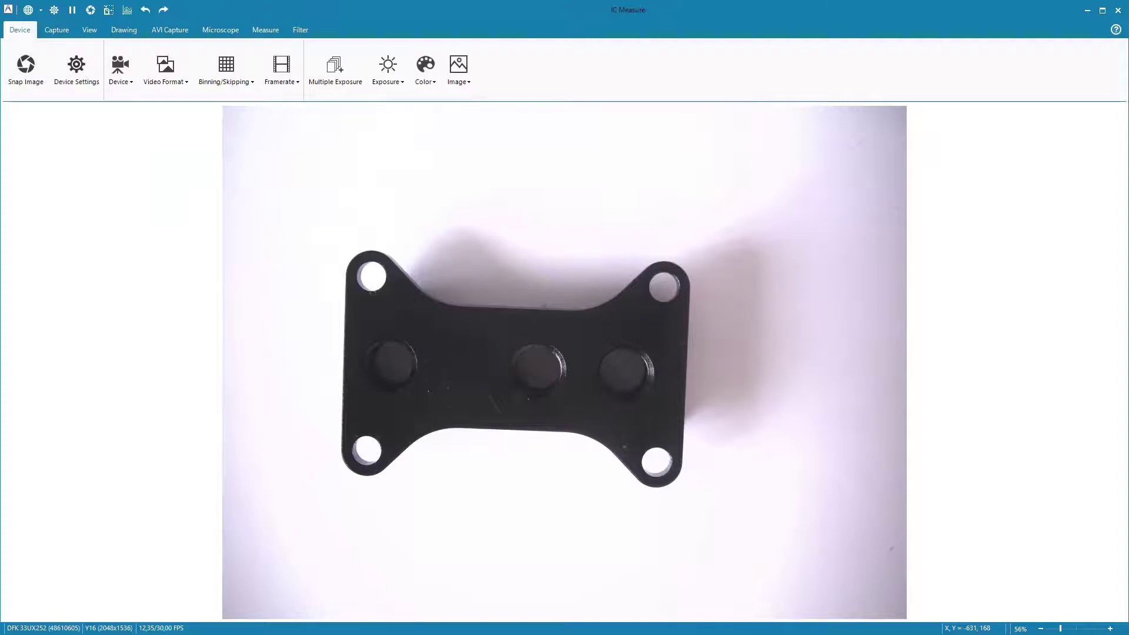
Disable auto white balance (Gray World mode), run a one-time balance, and lower the hue
left_click(425, 71)
left_click(581, 168)
left_click(551, 186)
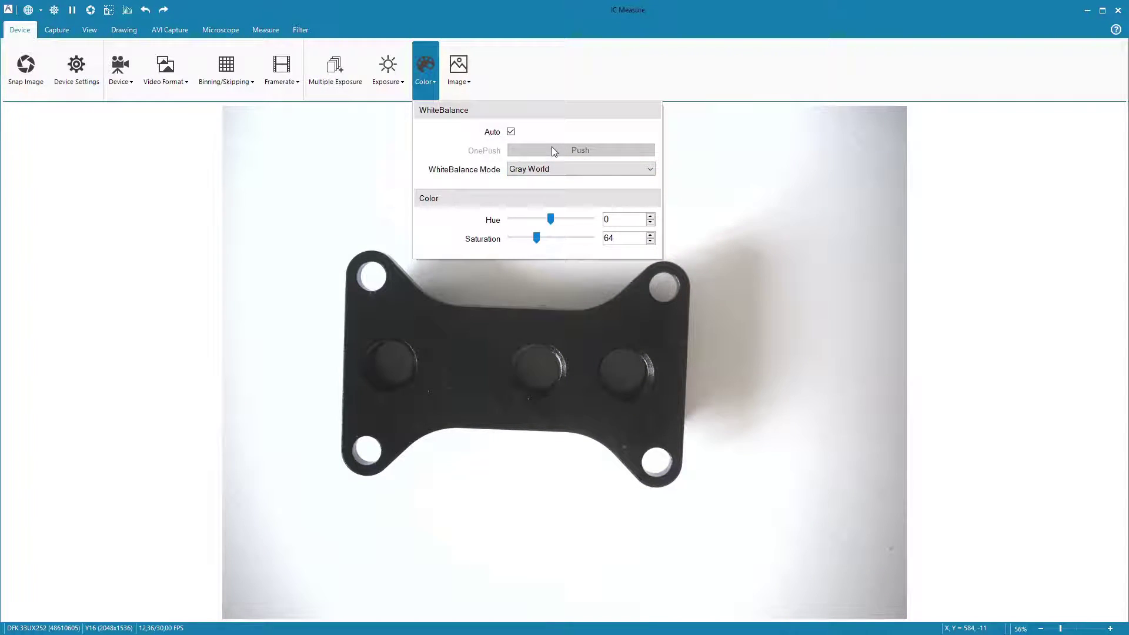
left_click(510, 131)
left_click(531, 151)
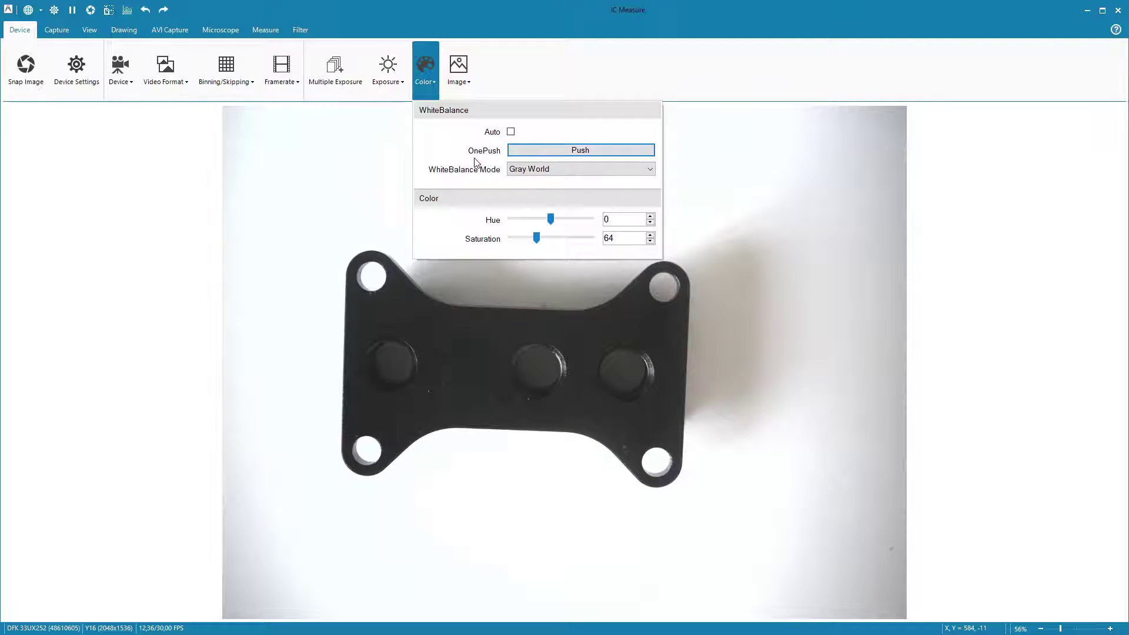
left_click_drag(551, 220, 544, 222)
key("Escape")
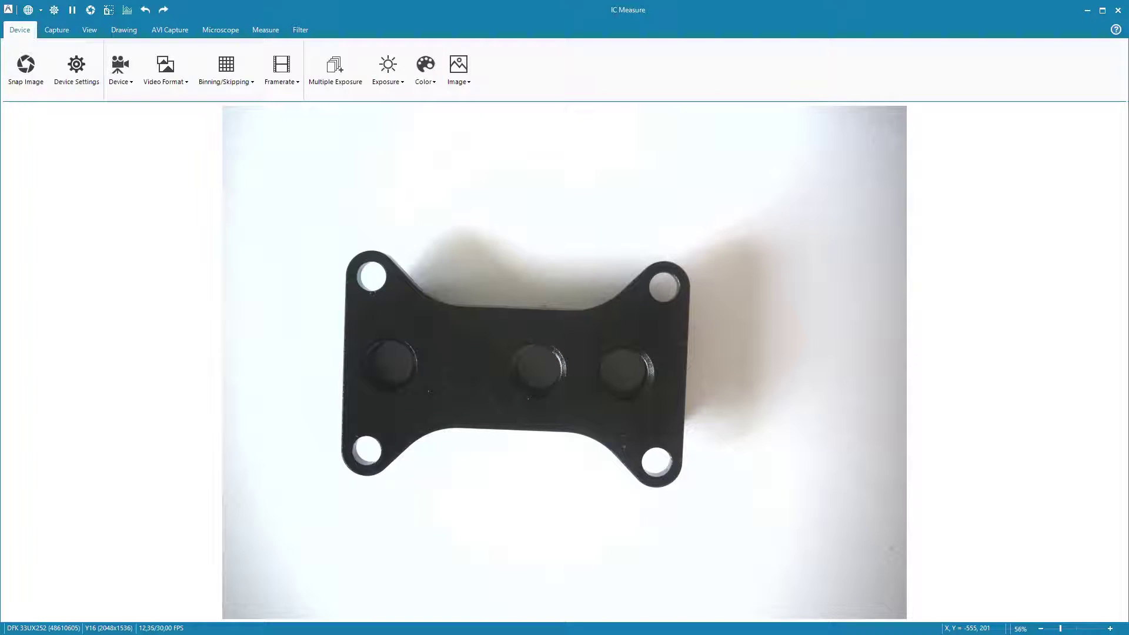
Set sharpness to 14 and denoise to 25 in the Image settings
left_click(458, 70)
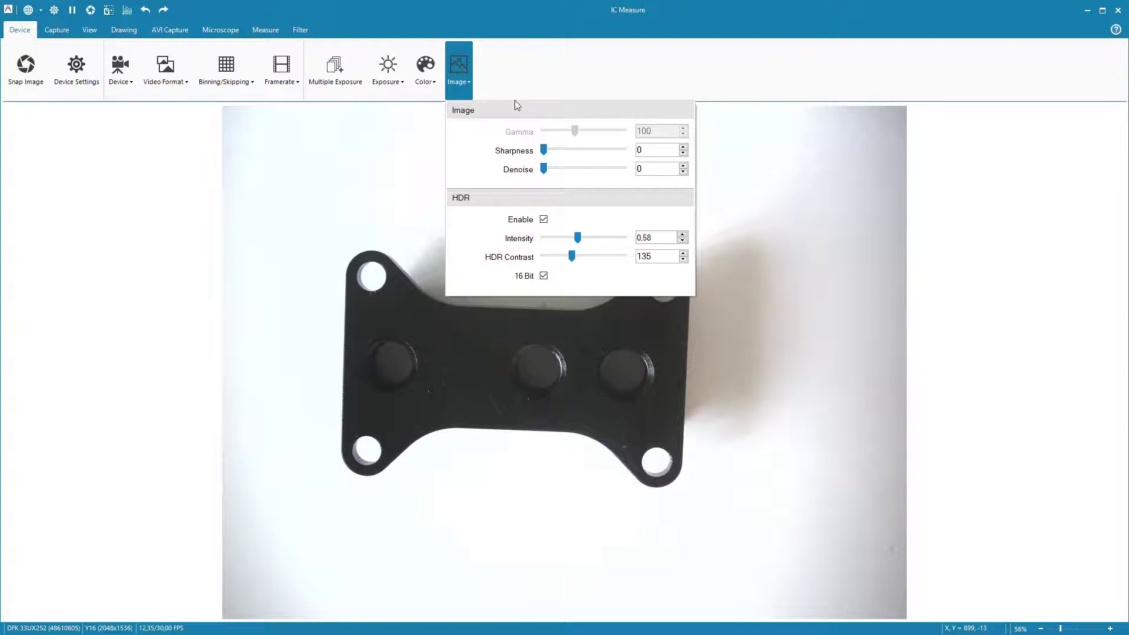
left_click_drag(543, 151, 546, 150)
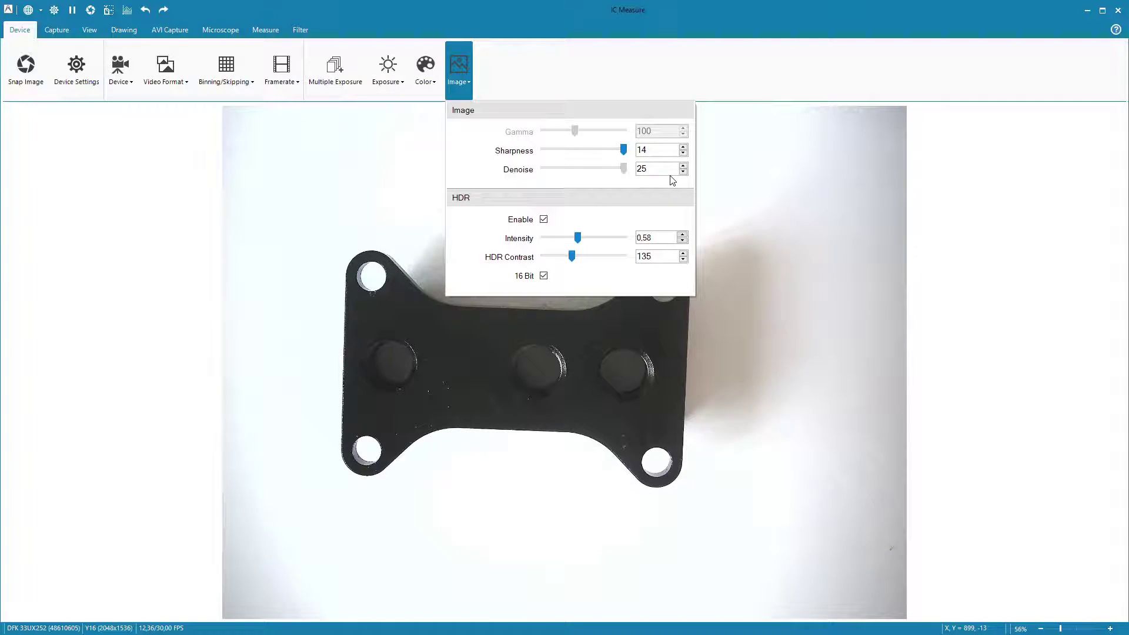
key("Escape")
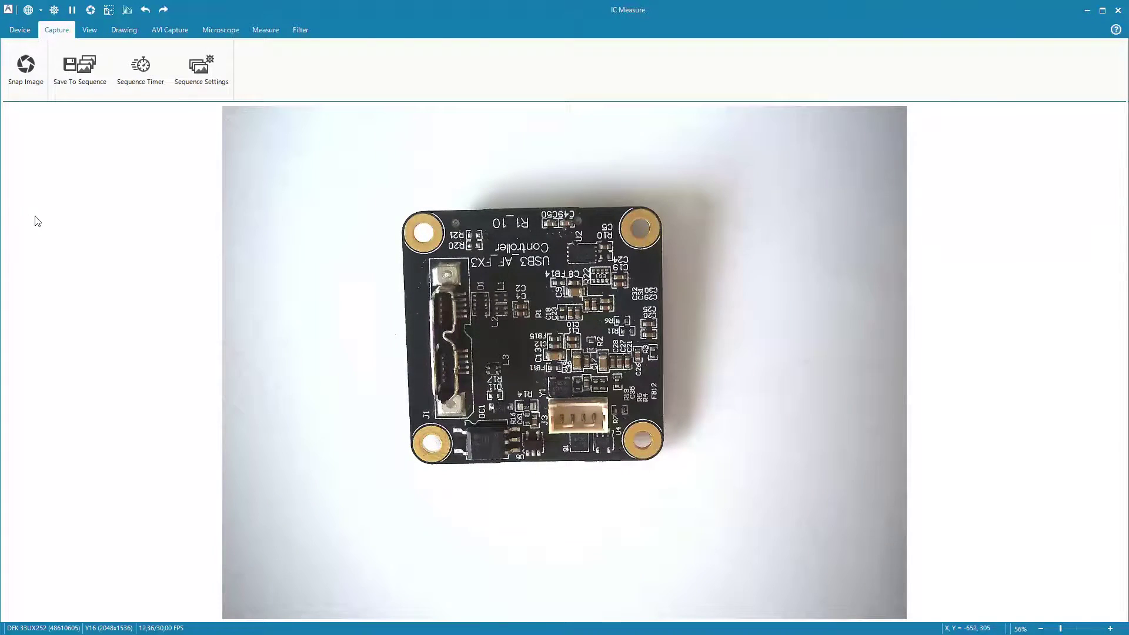
Set the sequence filename prefix to 'image' and the file type to PNG
left_click(217, 69)
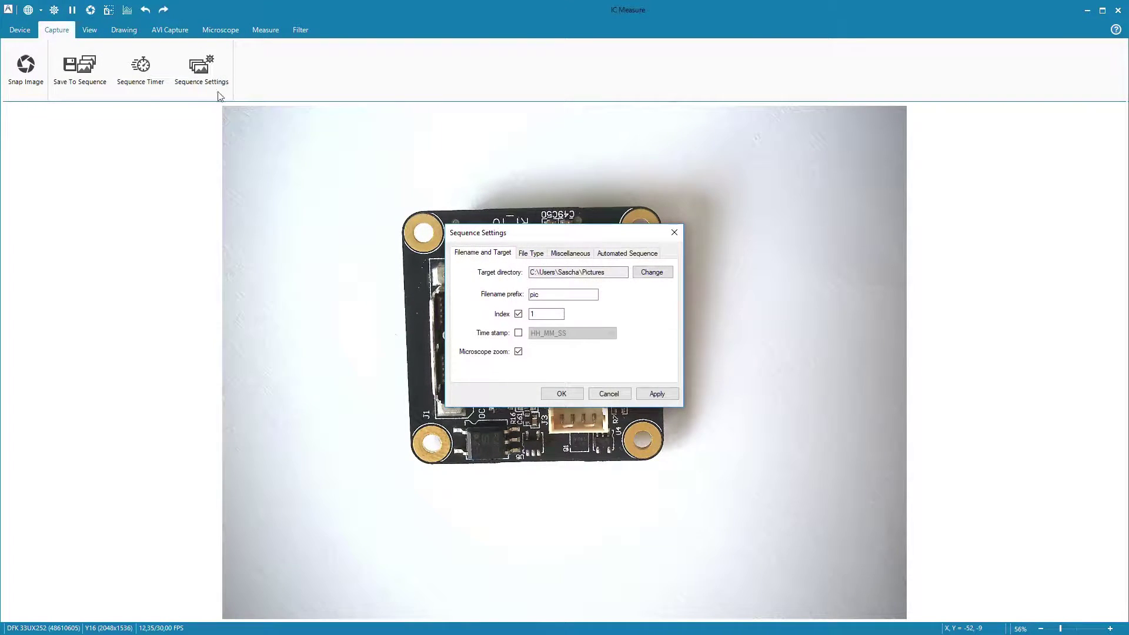
double_click(536, 294)
type("image")
left_click(531, 253)
left_click(574, 276)
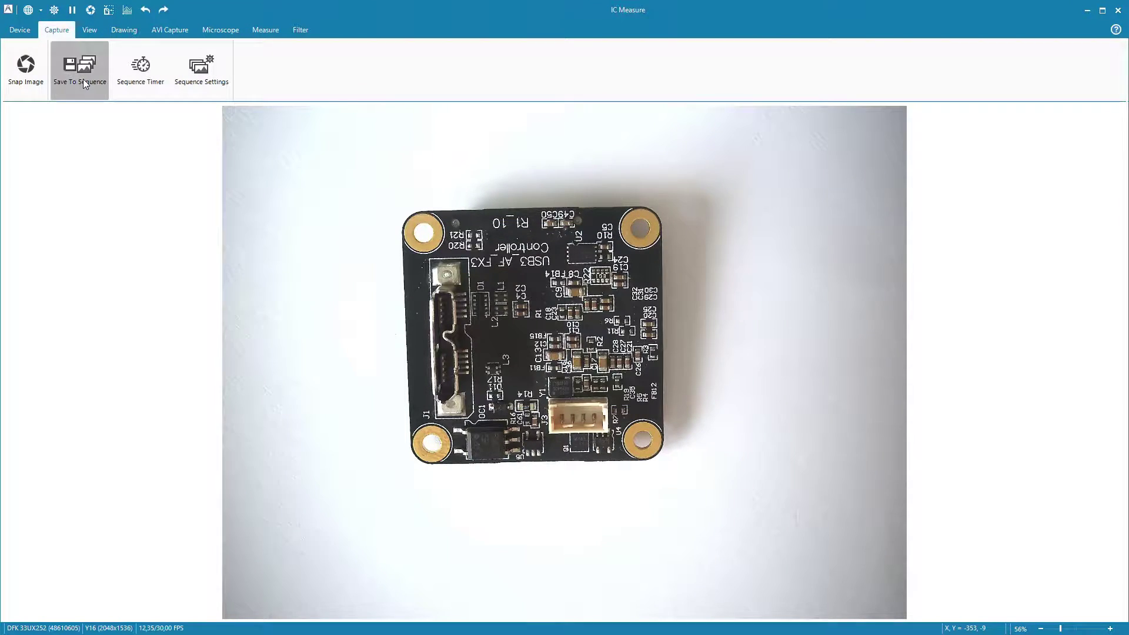
Save three live snapshots to the sequence, such as image_3_1x.png
left_click(80, 70)
key("space")
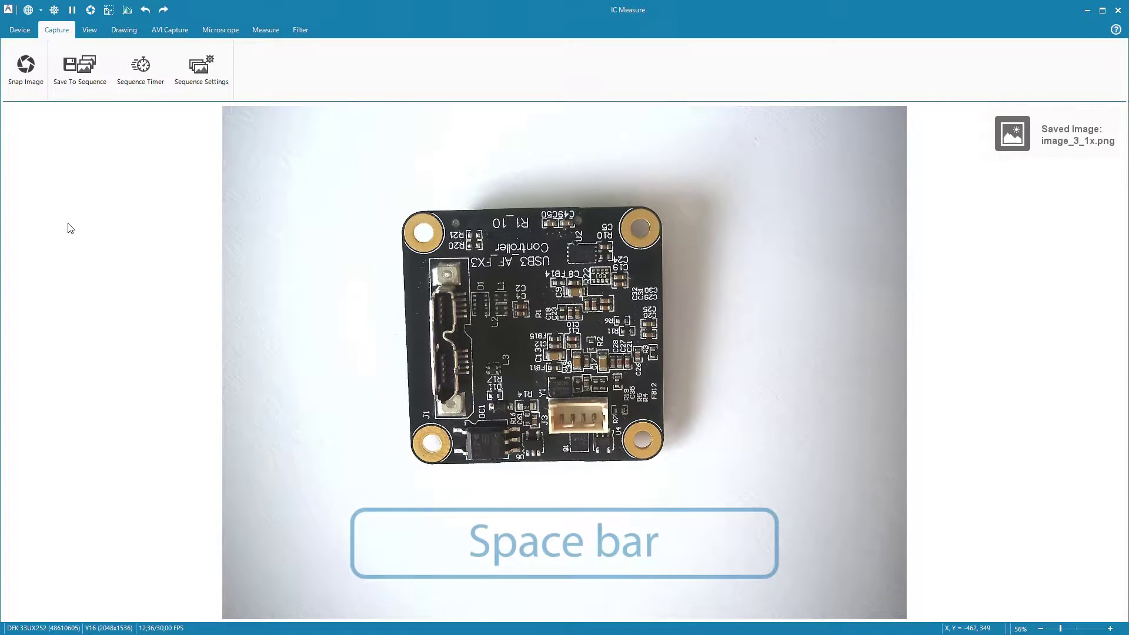
key("space")
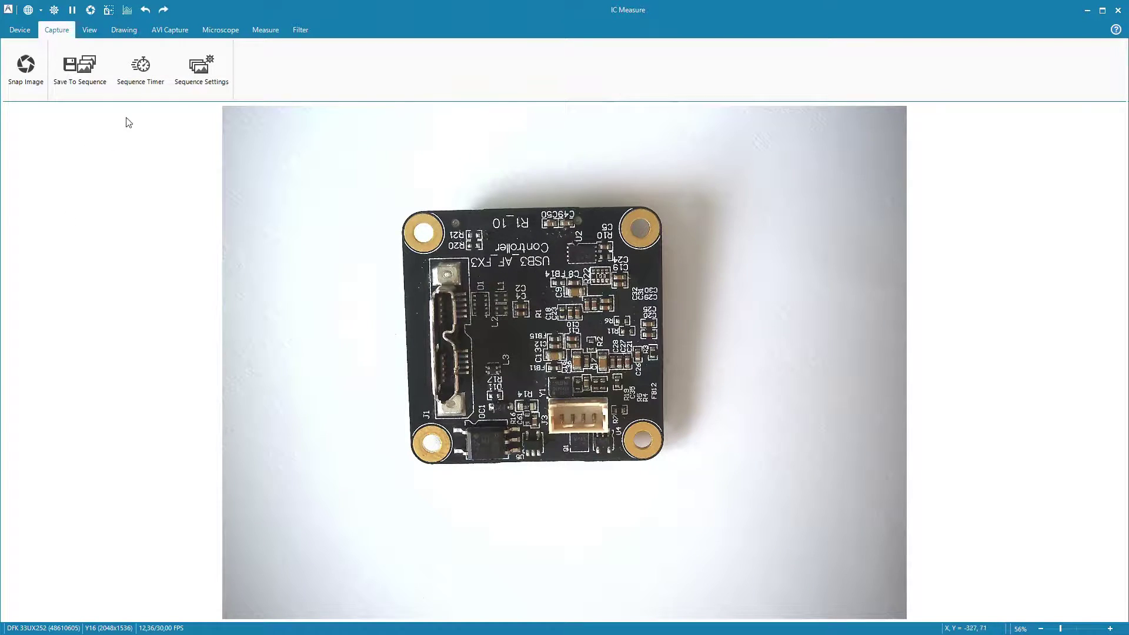
Set the automated sequence to a 3-minute interval, ending after 5 minutes
left_click(141, 71)
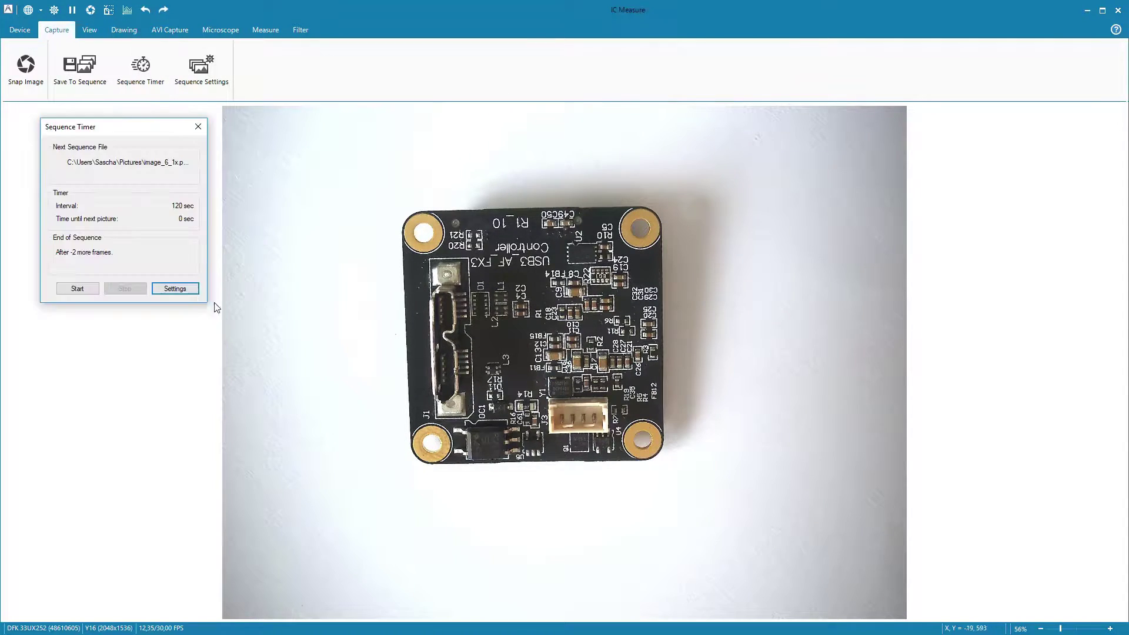
left_click(176, 289)
left_click(417, 147)
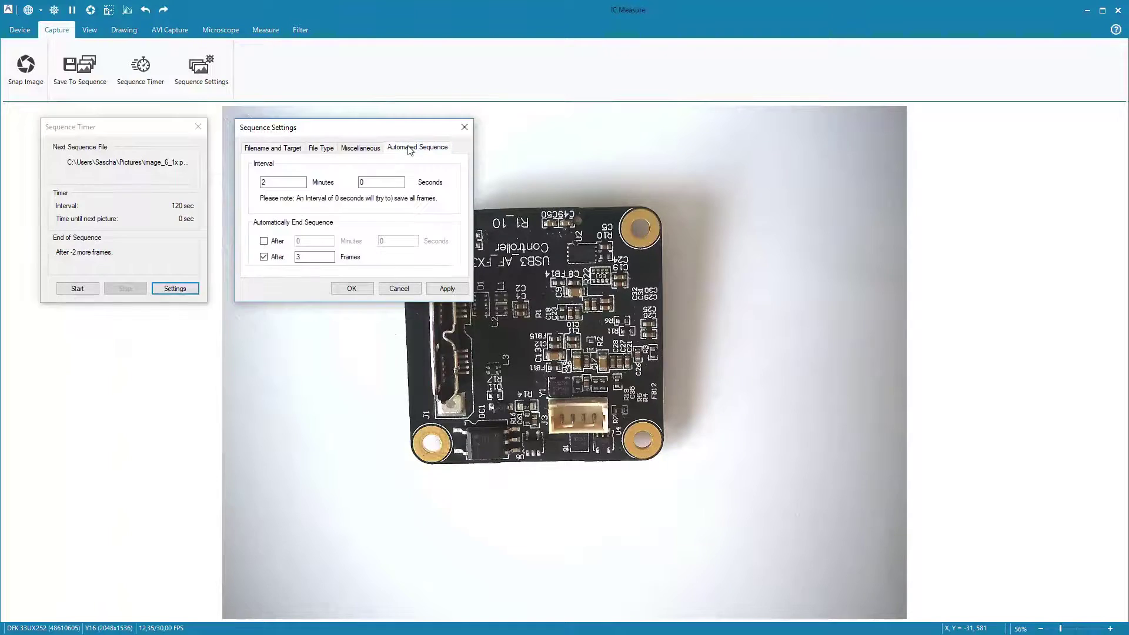
left_click(264, 241)
left_click(447, 288)
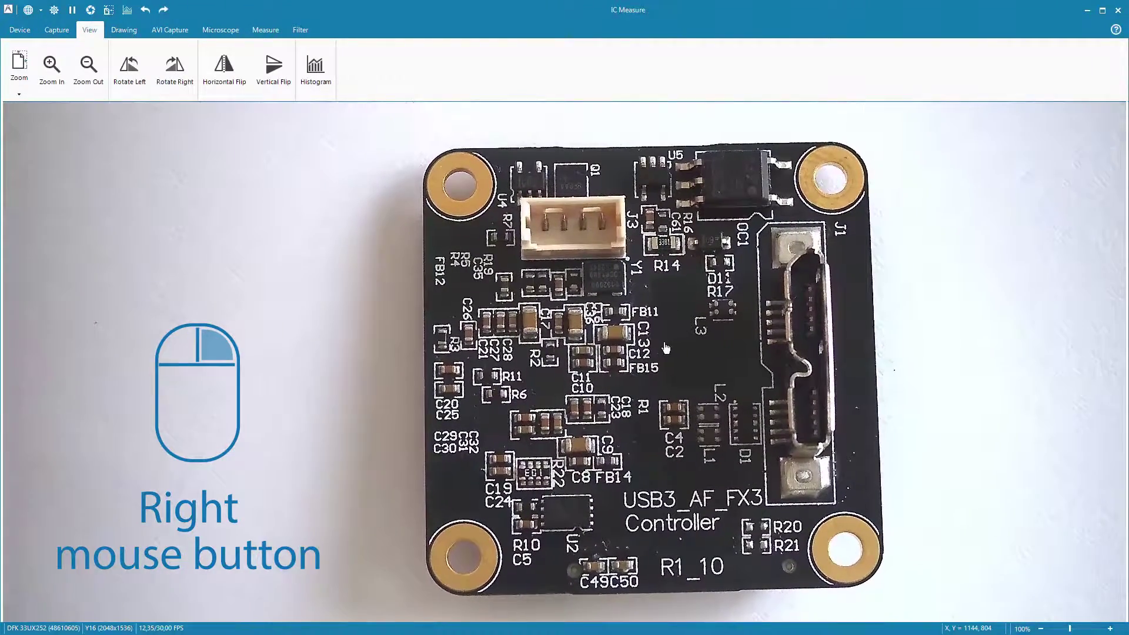
Zoom in and back out, rotate left and right, then flip horizontally and vertically
left_click(52, 69)
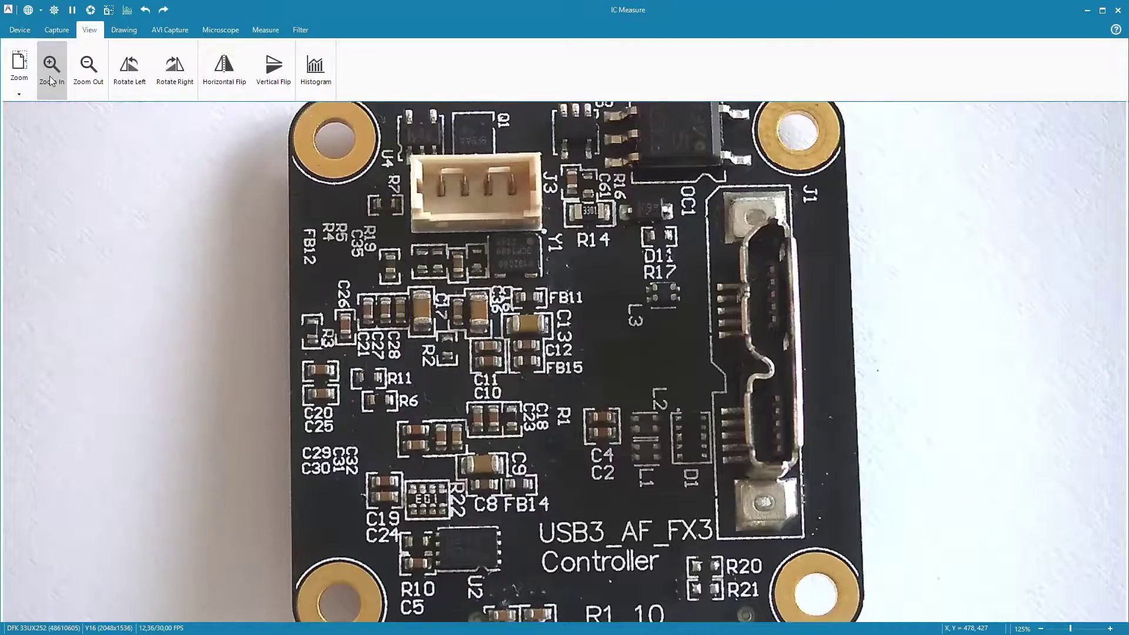
left_click(88, 69)
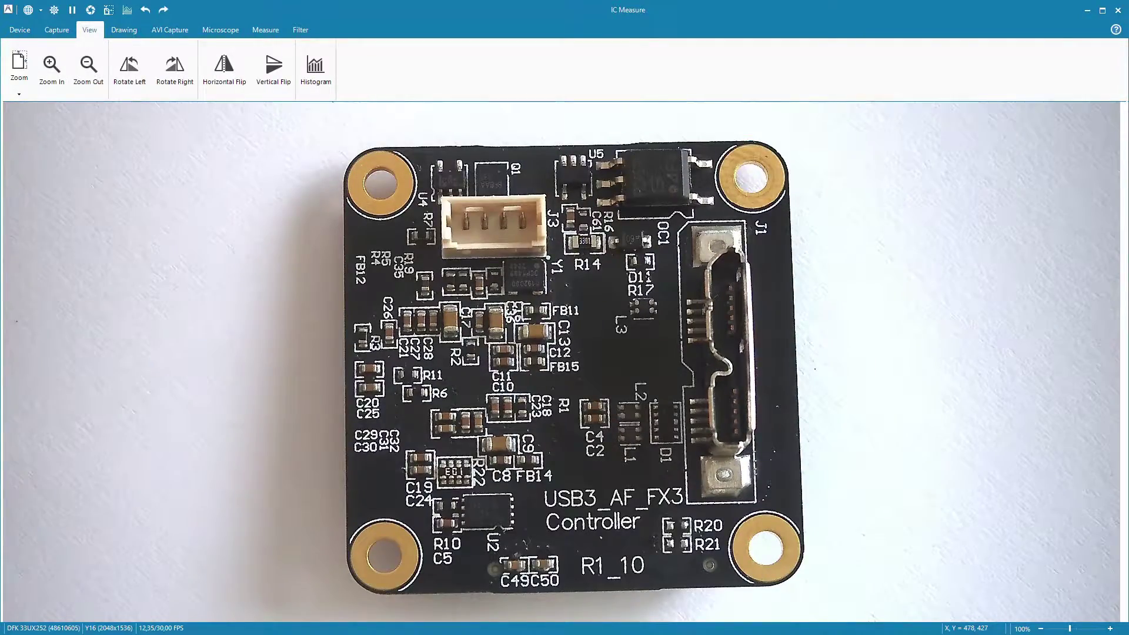
left_click(129, 69)
left_click(176, 69)
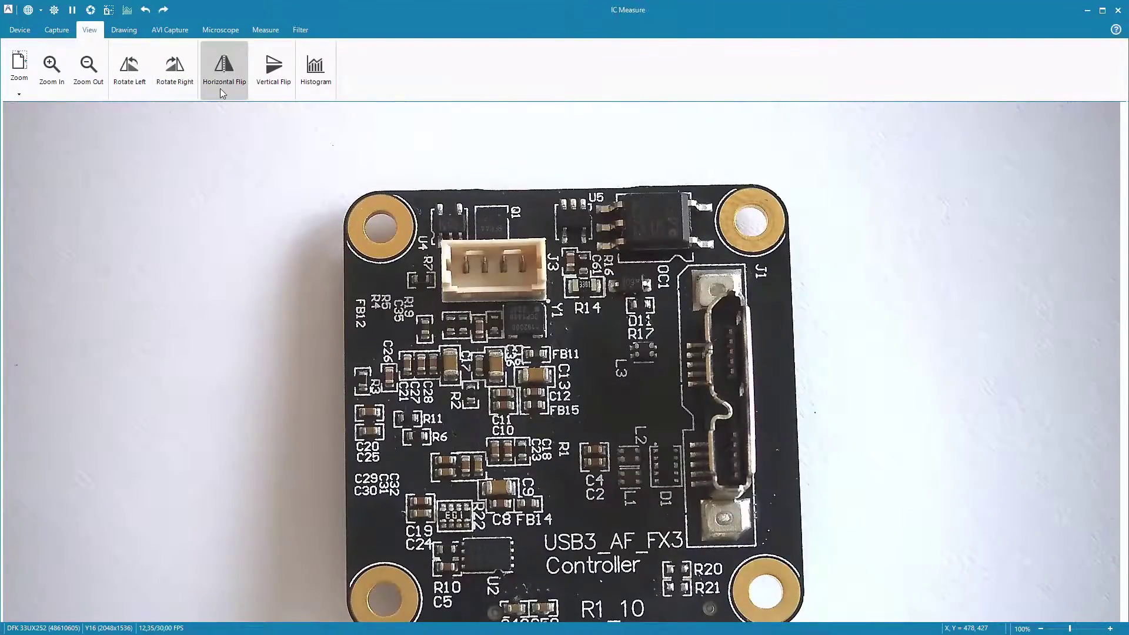
left_click(225, 68)
left_click(273, 69)
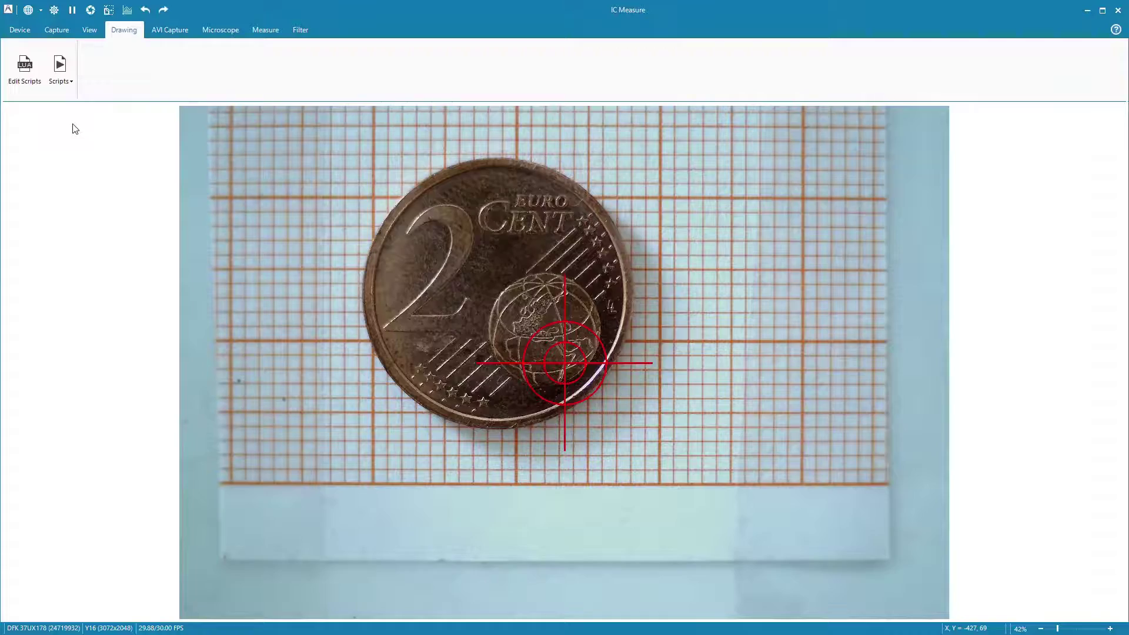
Briefly switch overlay scripts, then open crosshairs.lua in the drawing script editor
left_click(75, 129)
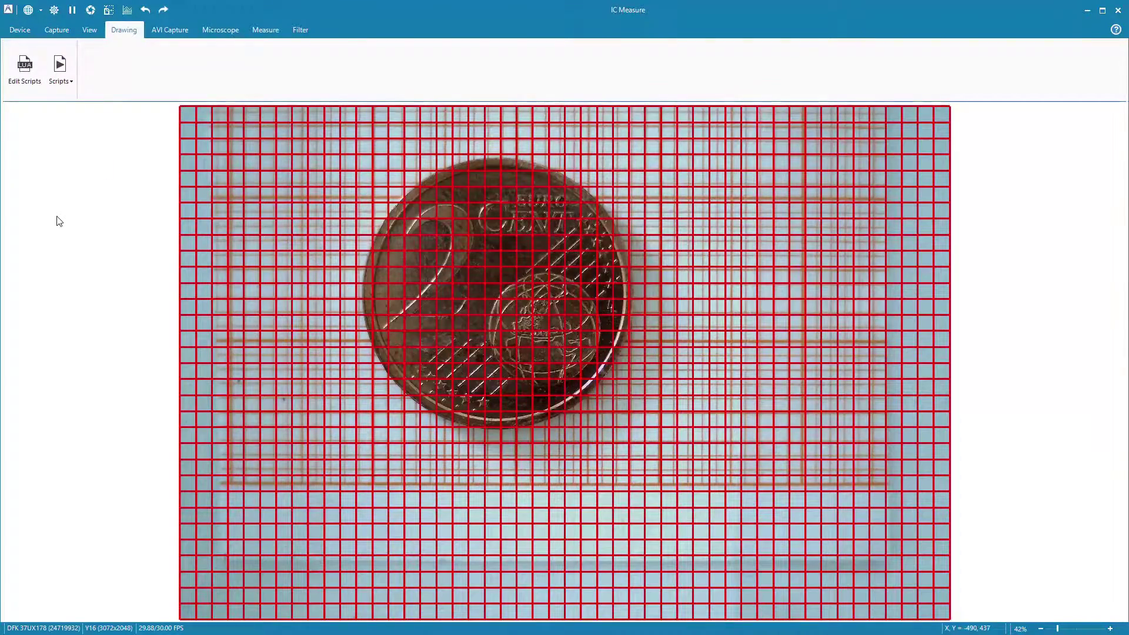
left_click(24, 75)
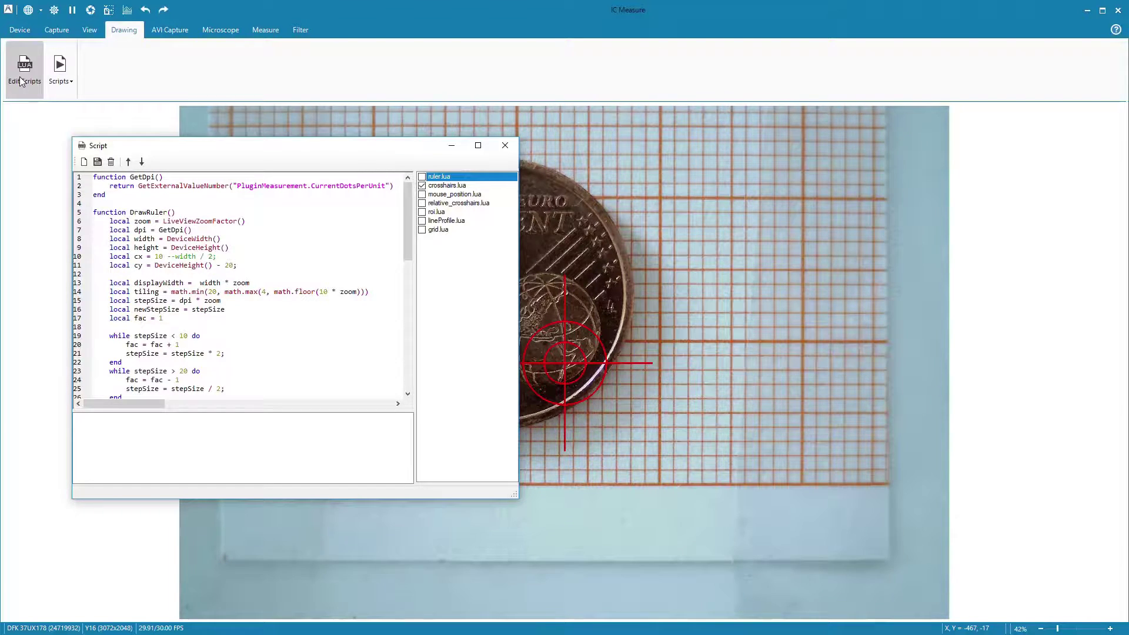
left_click(446, 185)
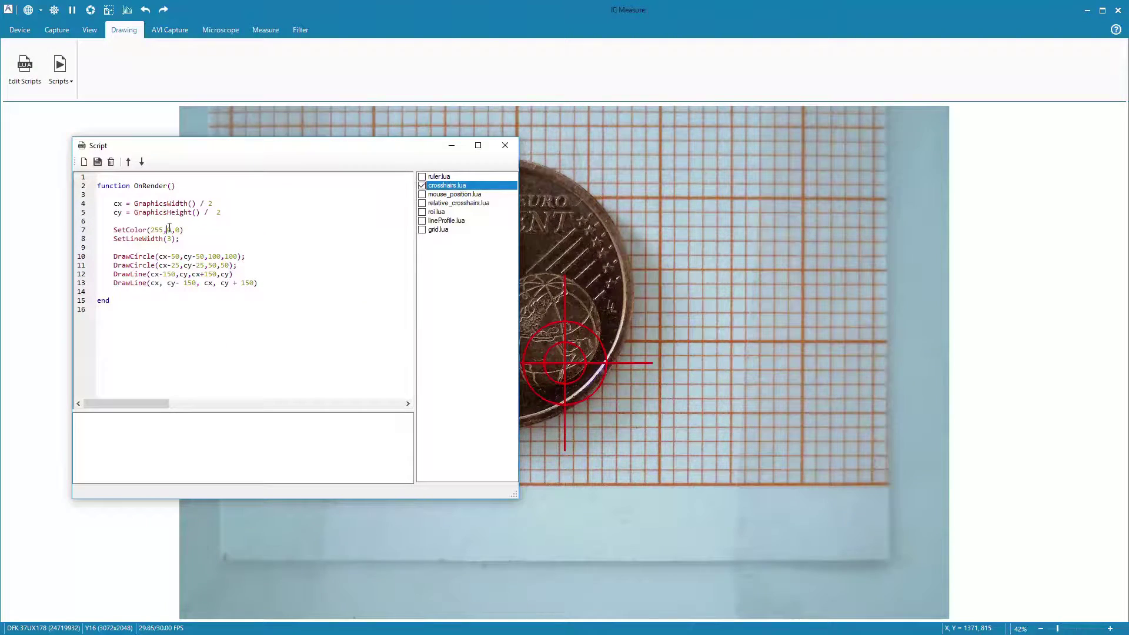
type("255")
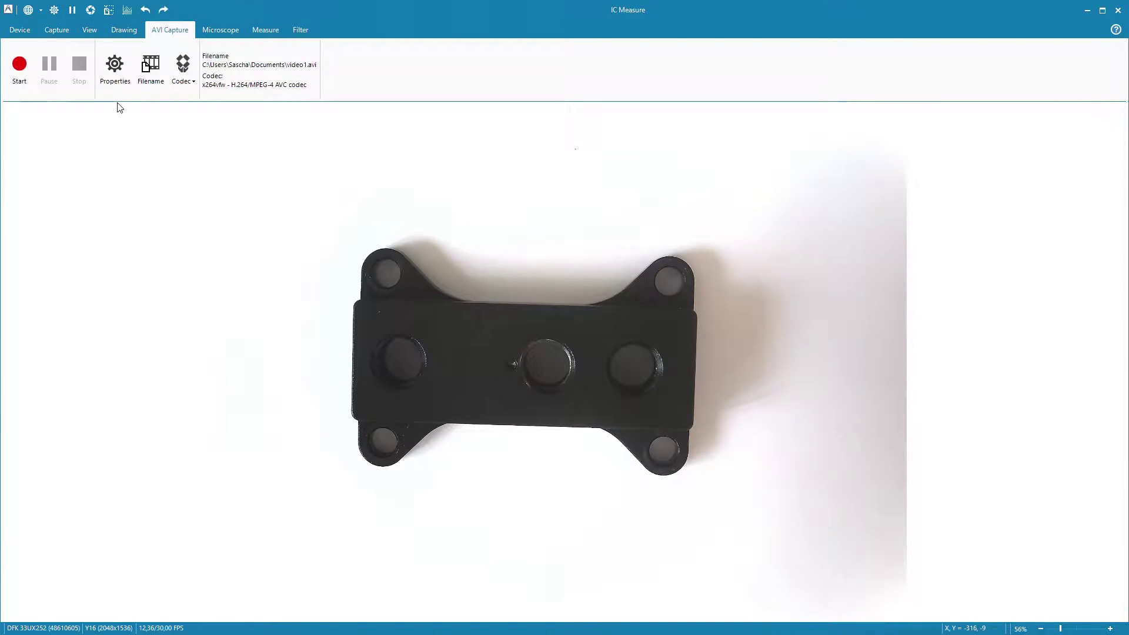
Stop recording, select the x264vfw H.264 codec, and review its encoder settings
left_click(79, 69)
left_click(184, 72)
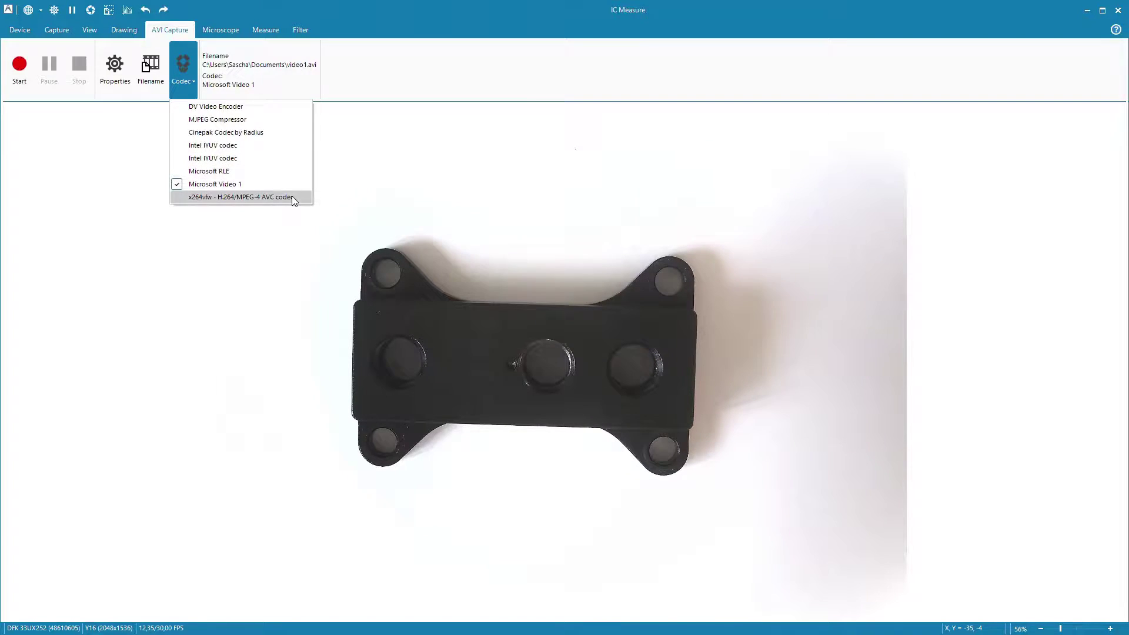
left_click(239, 197)
left_click(115, 70)
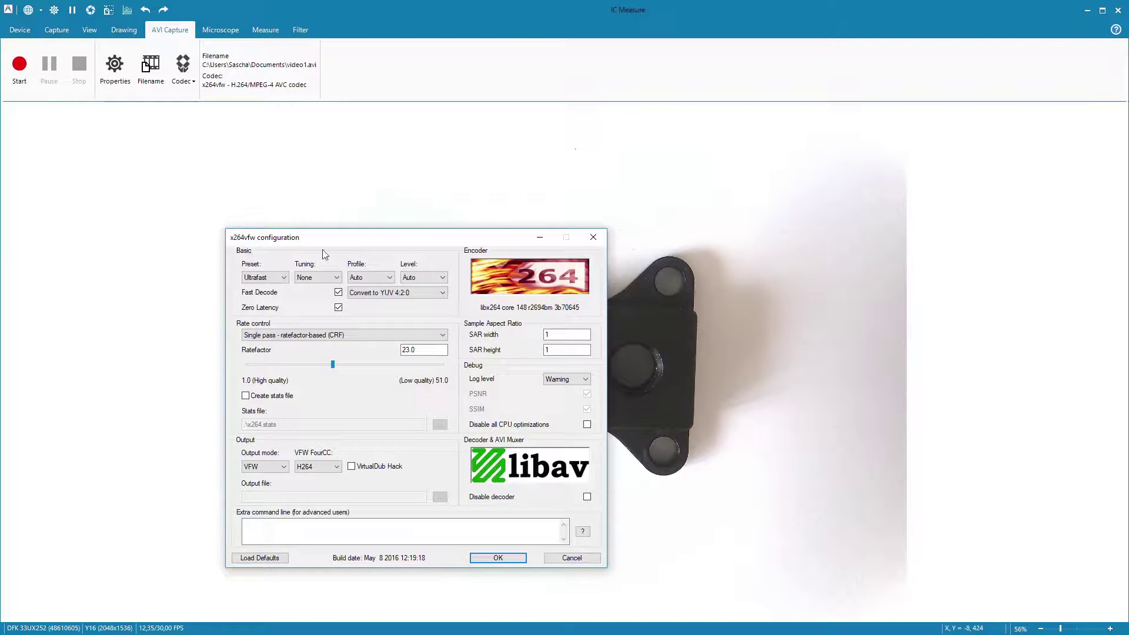
left_click(593, 237)
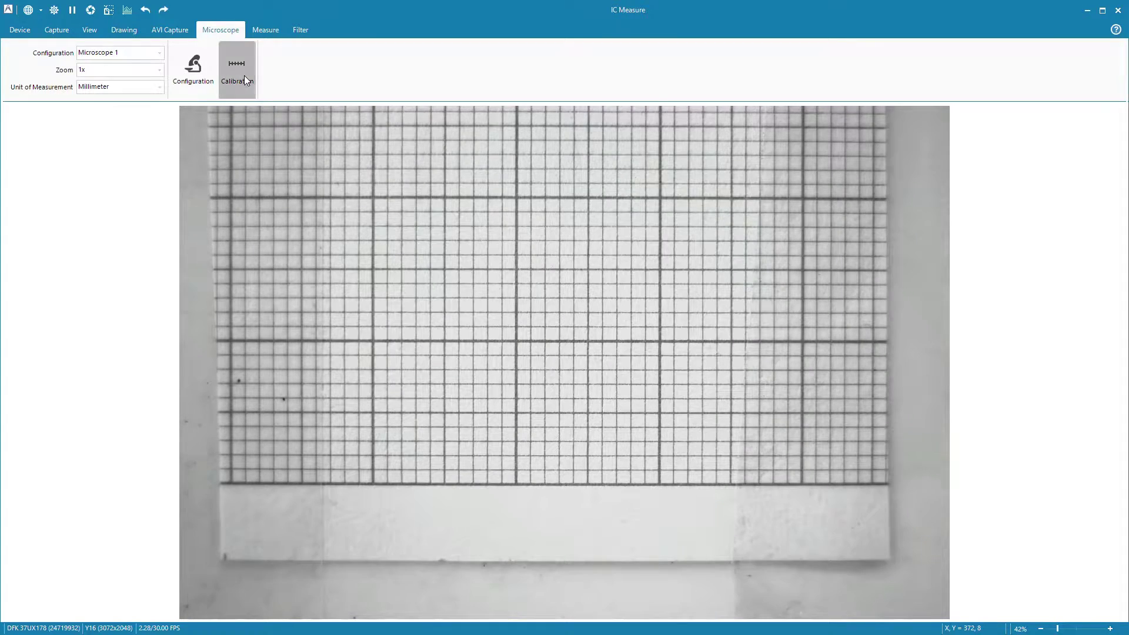
Calibrate the scale with a 10 mm line along the graph paper
left_click(245, 74)
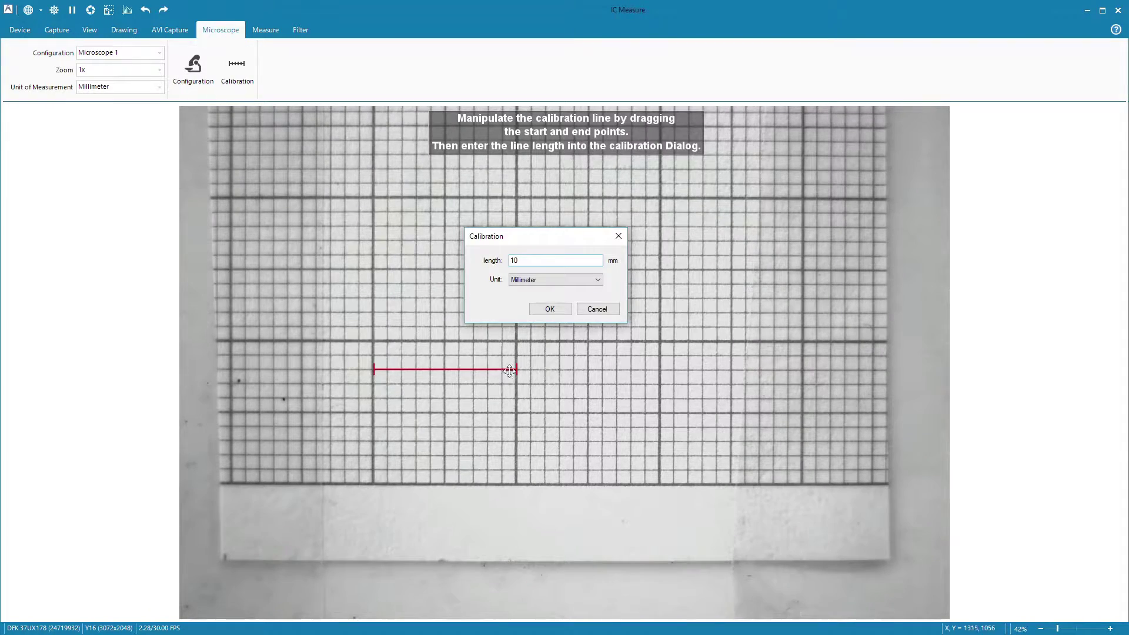
left_click_drag(516, 370, 439, 369)
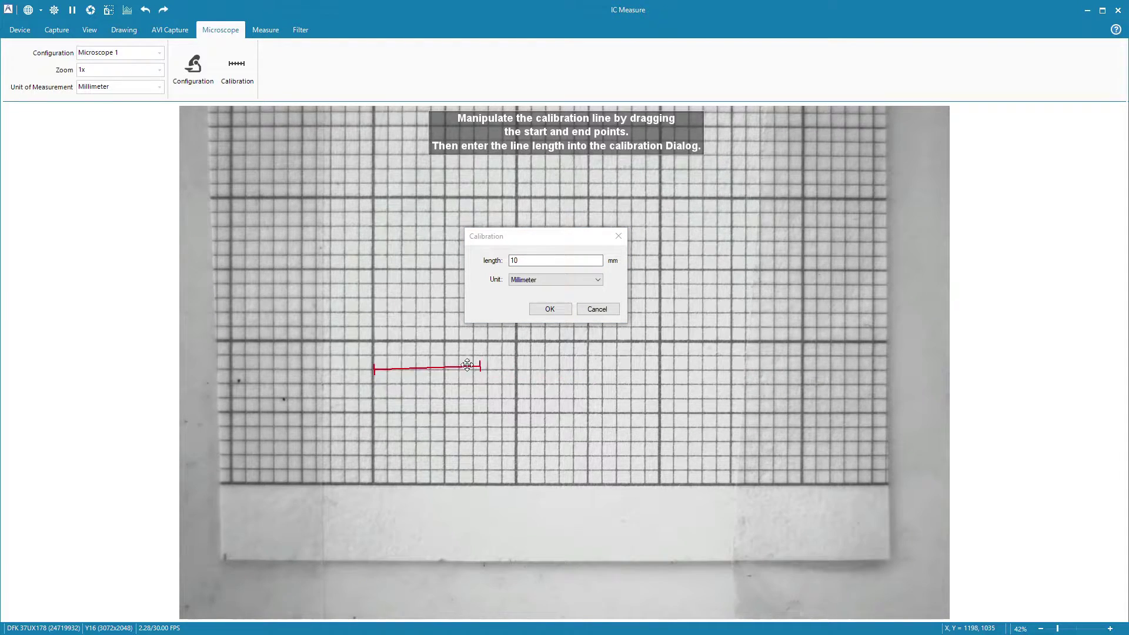
double_click(519, 260)
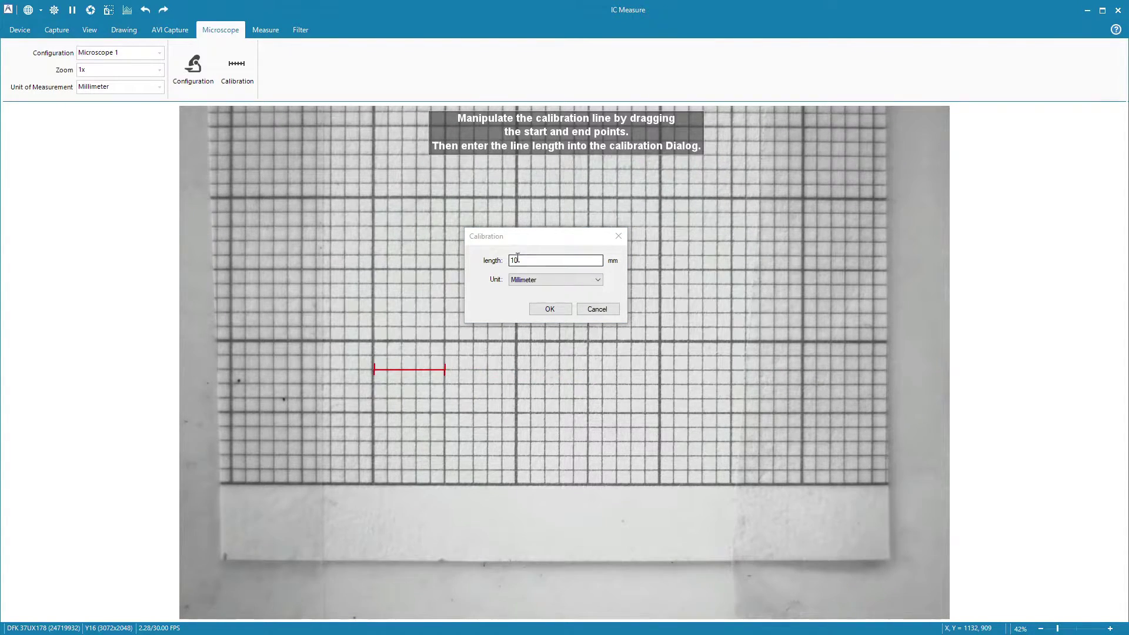
type("5")
left_click(550, 309)
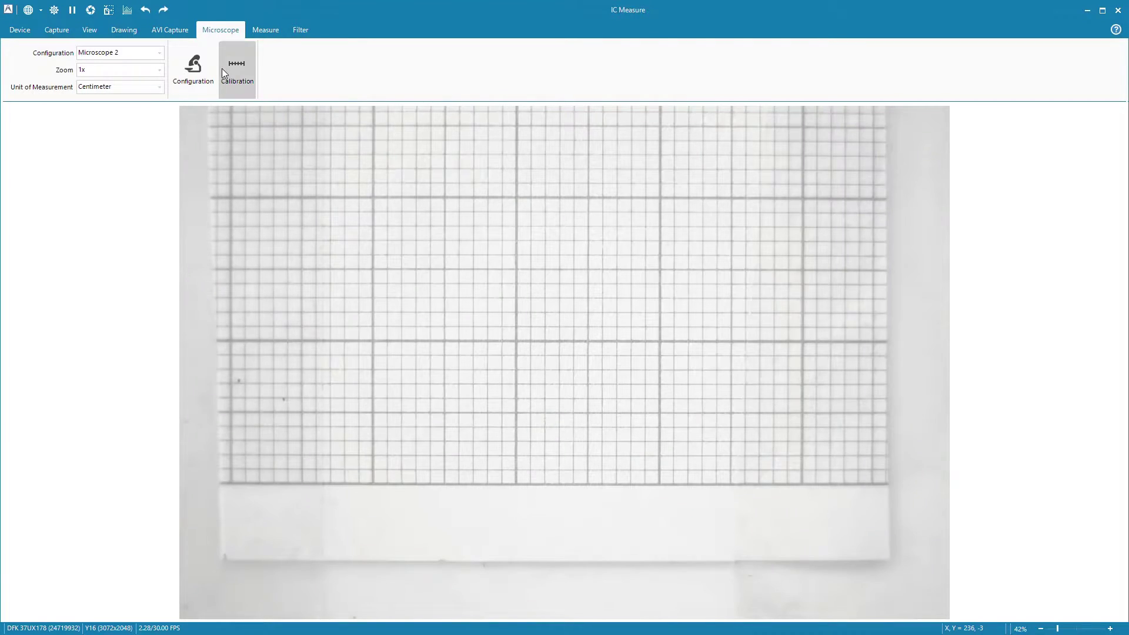
Add a new microscope configuration, Microscope 2, in Manage Configurations
left_click(194, 71)
left_click(534, 202)
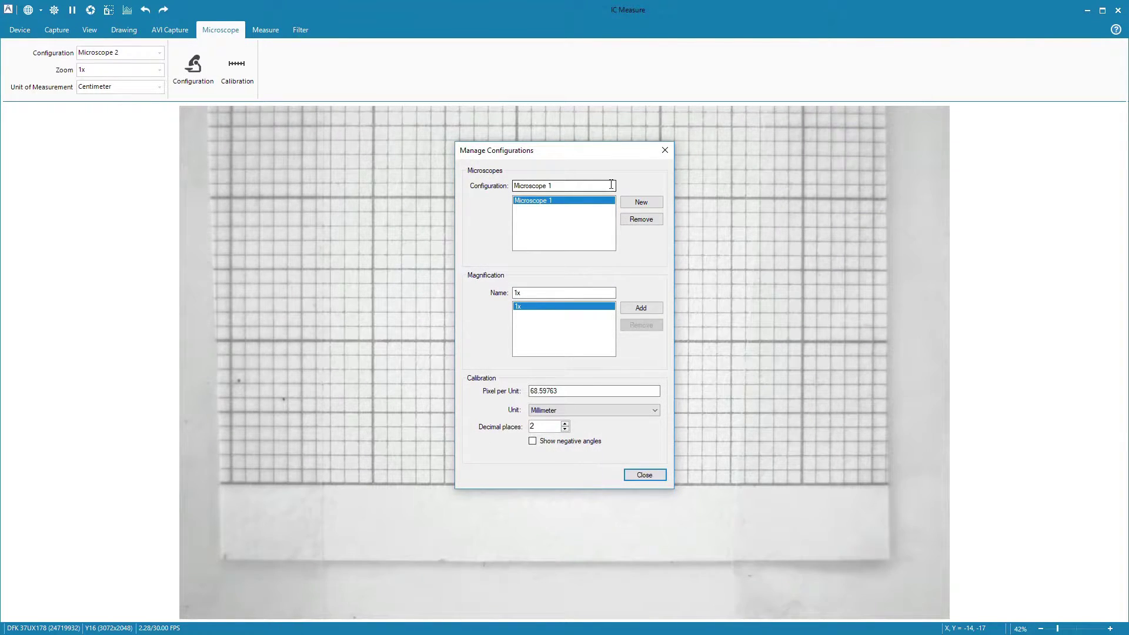
key("Down")
left_click(645, 204)
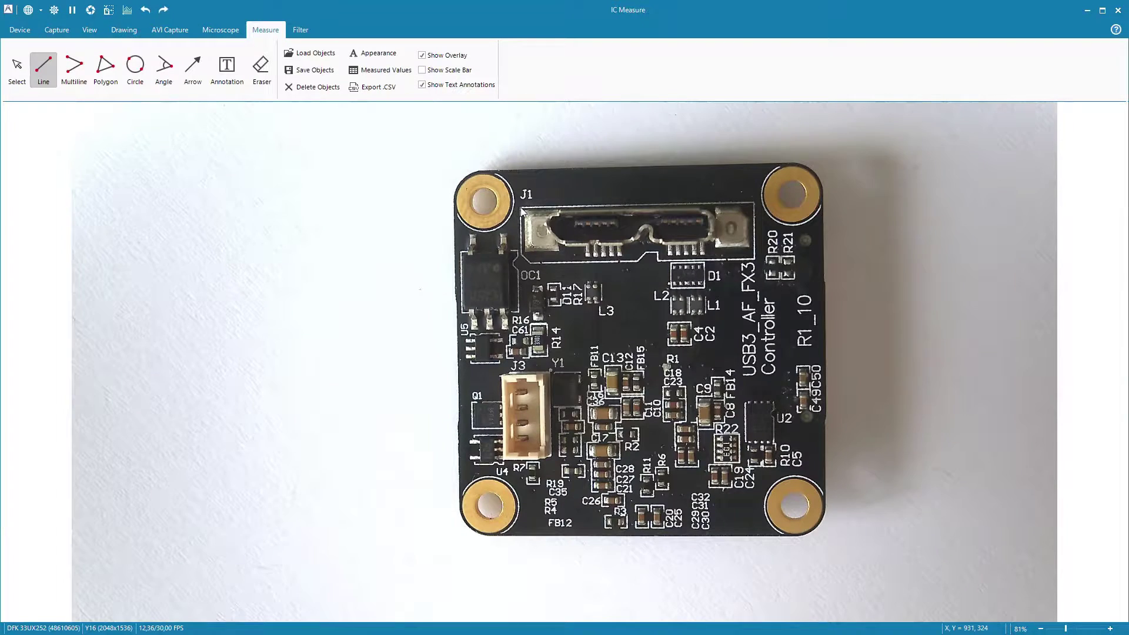
Measure a length across the circuit board and a 91.47° angle near component R14
mouse_move(524, 212)
left_mouse_down()
mouse_move(711, 218)
mouse_move(753, 203)
left_mouse_up()
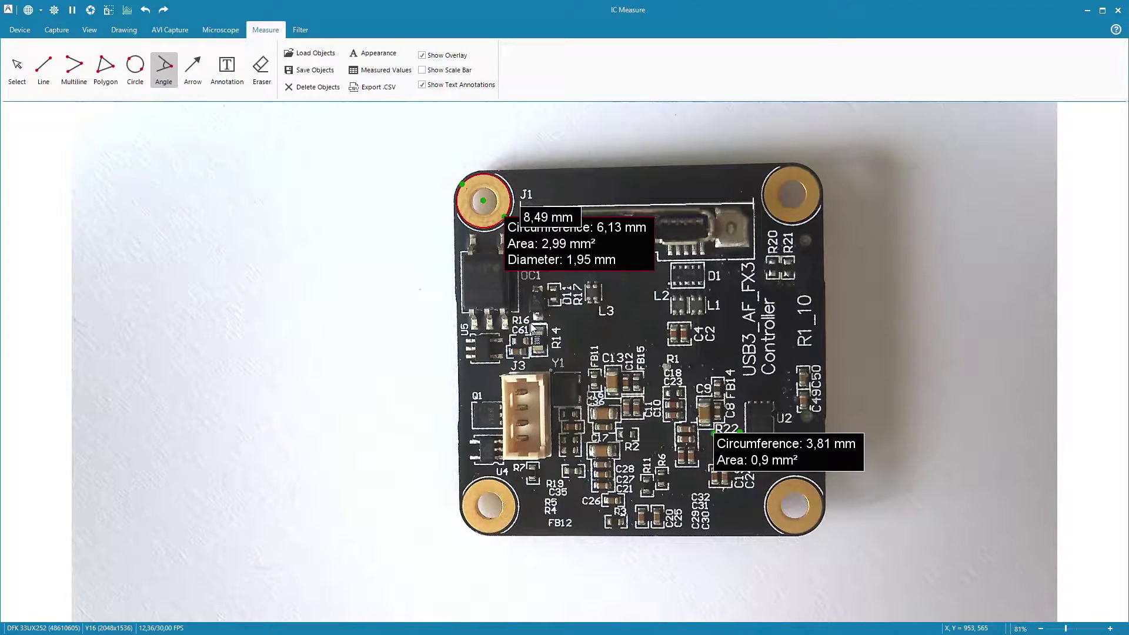
left_click_drag(534, 328, 556, 330)
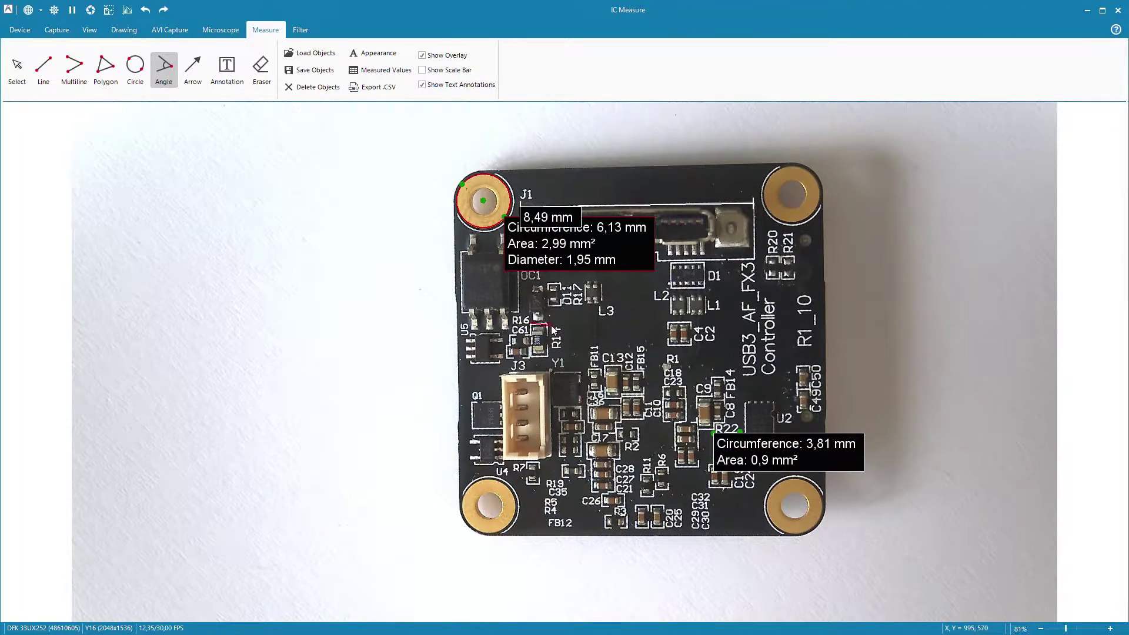
left_click(551, 359)
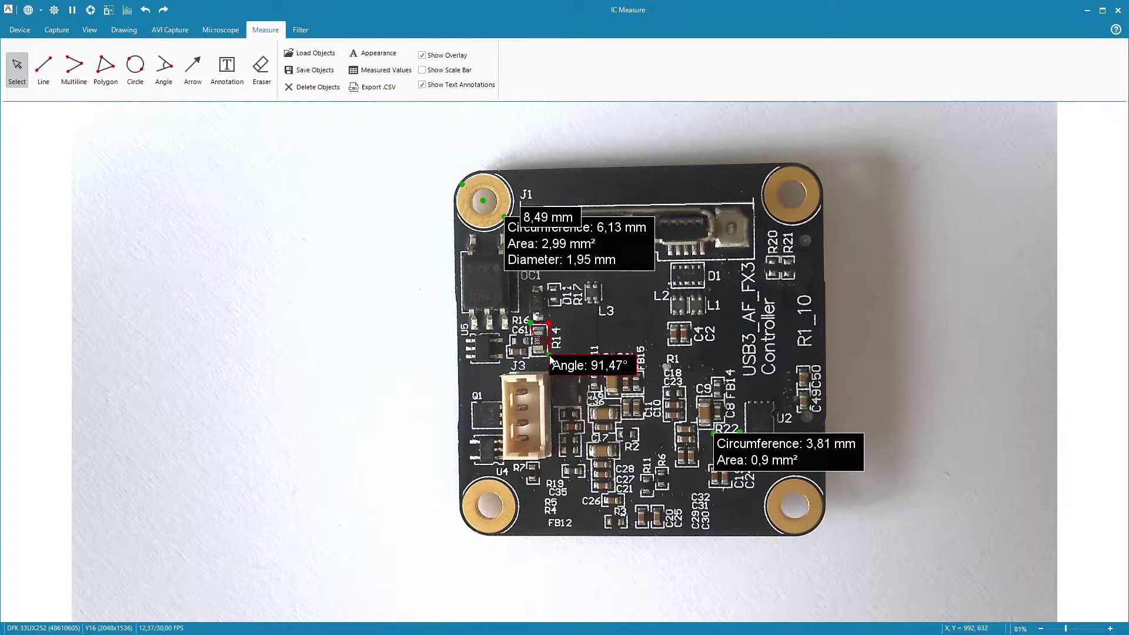
Add a text annotation left of the board with an arrow onto it, and show the measured-values table
left_click(364, 280)
type("Annotation")
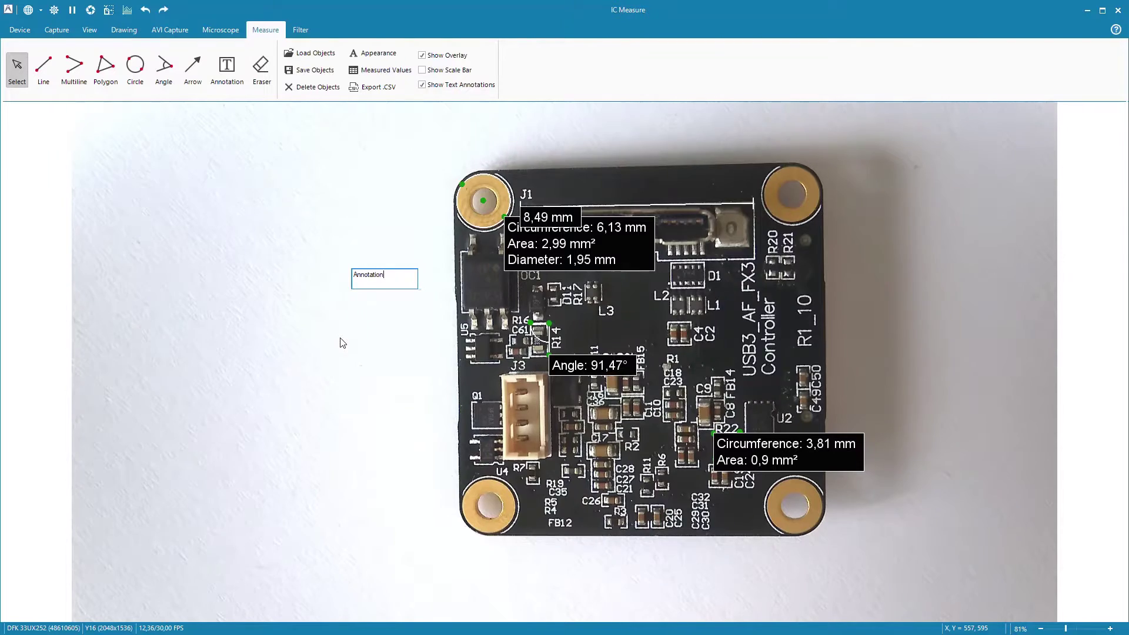
key("Return")
left_click_drag(388, 298, 498, 353)
left_click(380, 70)
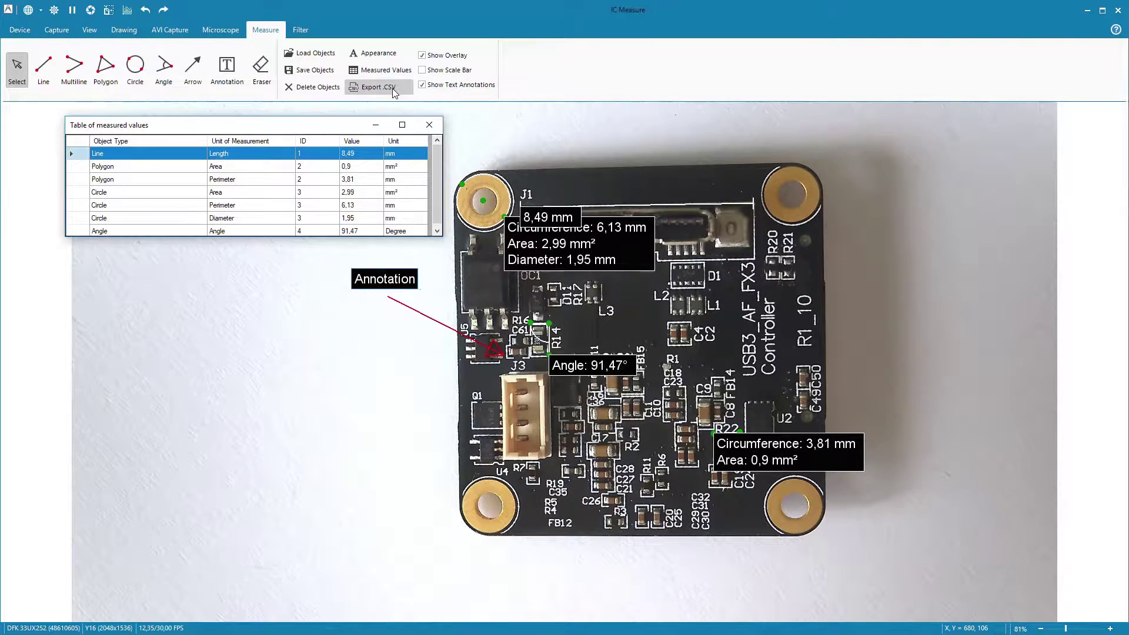
Set the measurement label font size to 28 and the edge colour to pink
left_click(377, 54)
left_click_drag(565, 139, 900, 117)
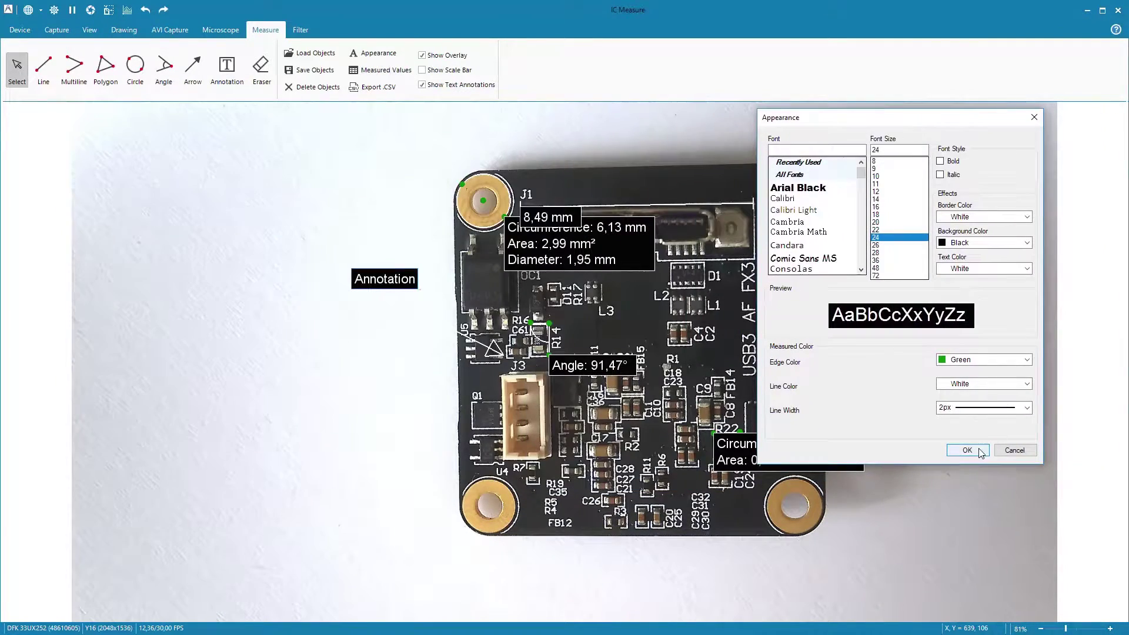
left_click(875, 244)
left_click(983, 360)
left_click(979, 434)
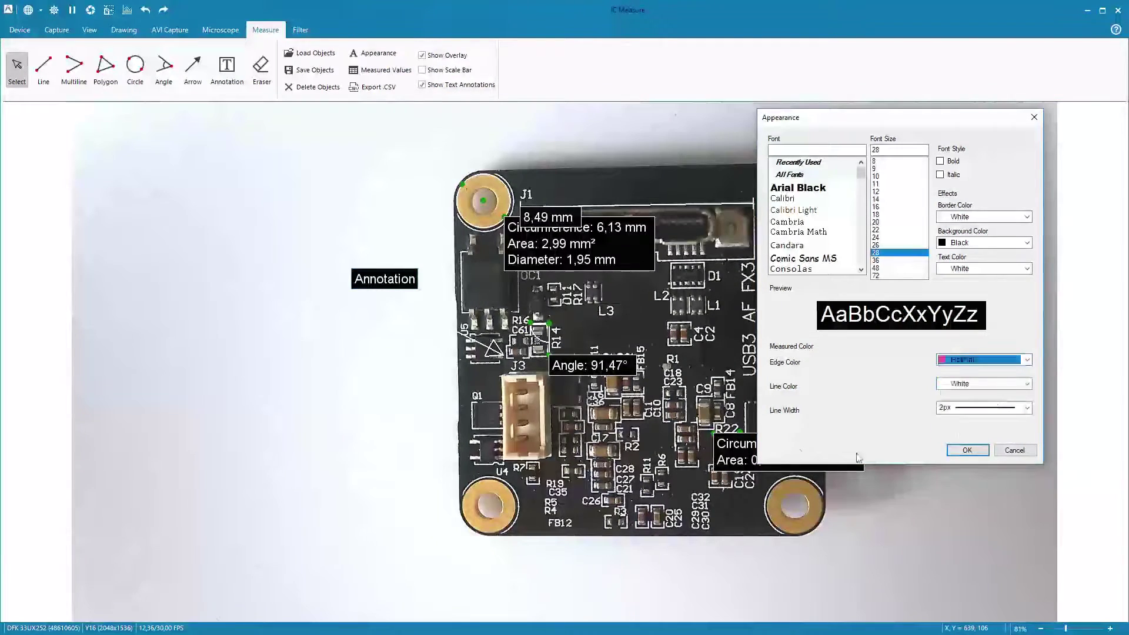
left_click(967, 450)
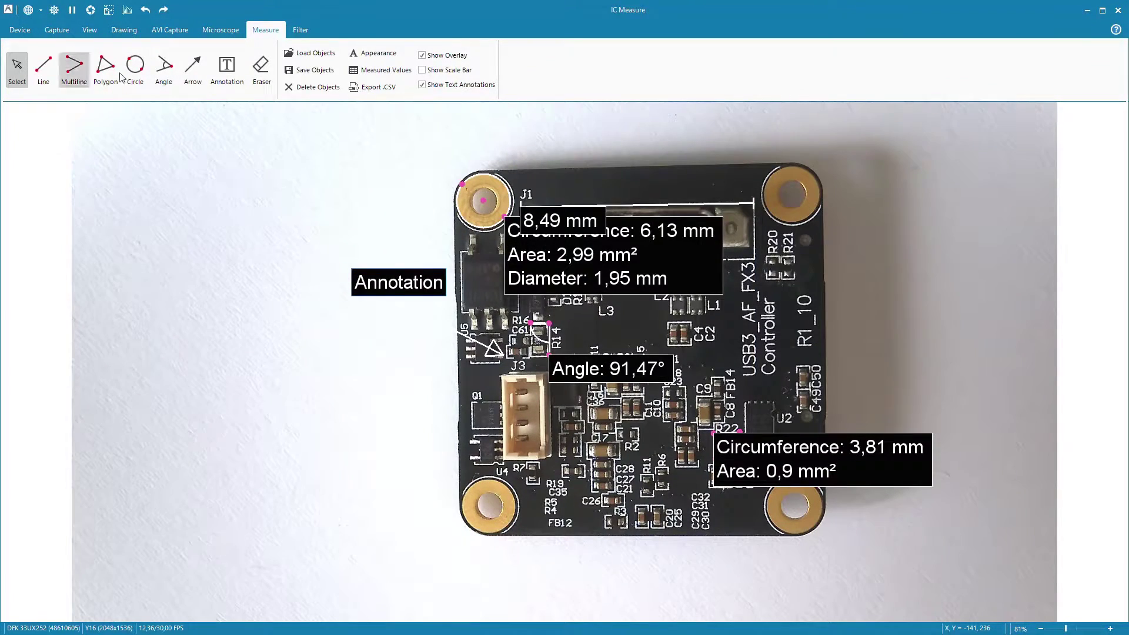
Toggle the overlays off and back on, then show the scale bar and text labels
left_click(422, 55)
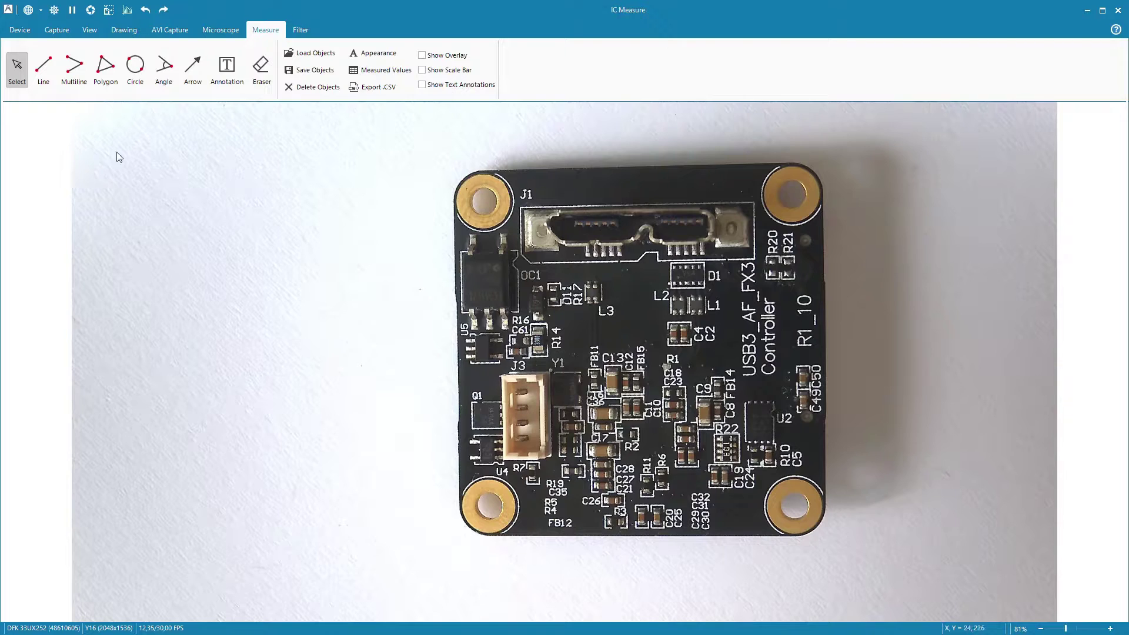
left_click(422, 56)
left_click(422, 70)
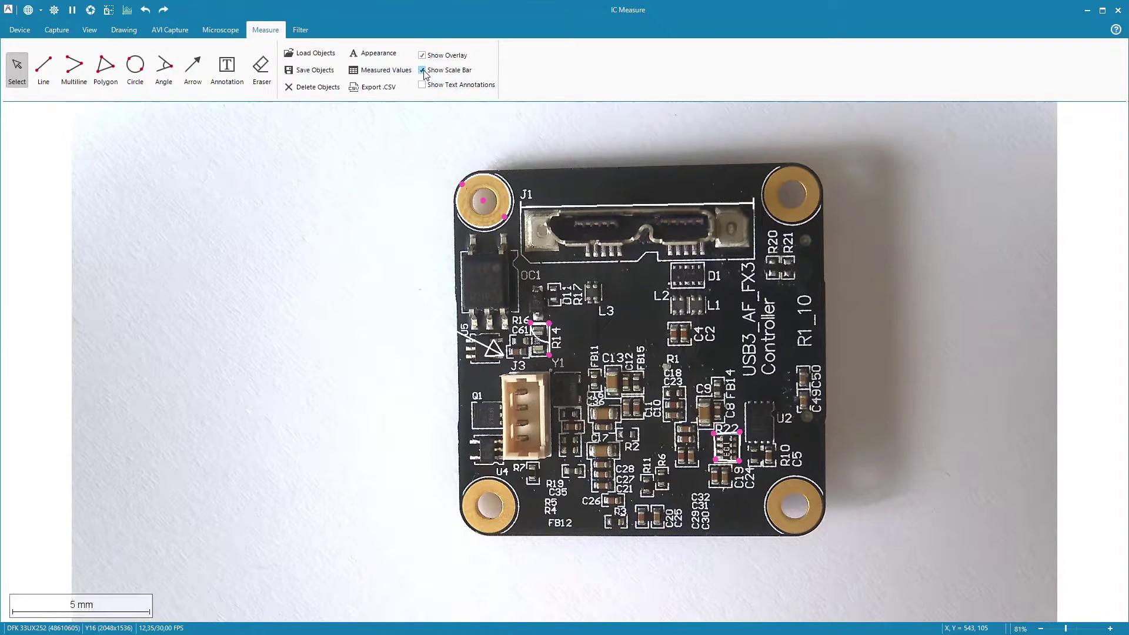
left_click(423, 84)
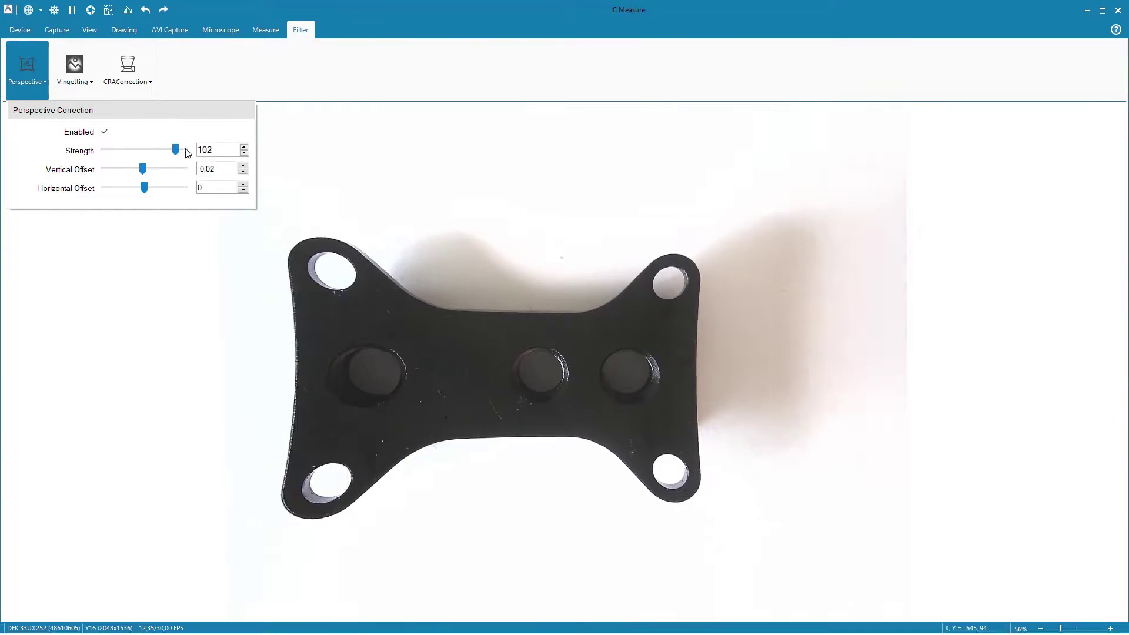
Ease the perspective correction strength to 97 and enable vignetting correction
left_click_drag(182, 150, 144, 150)
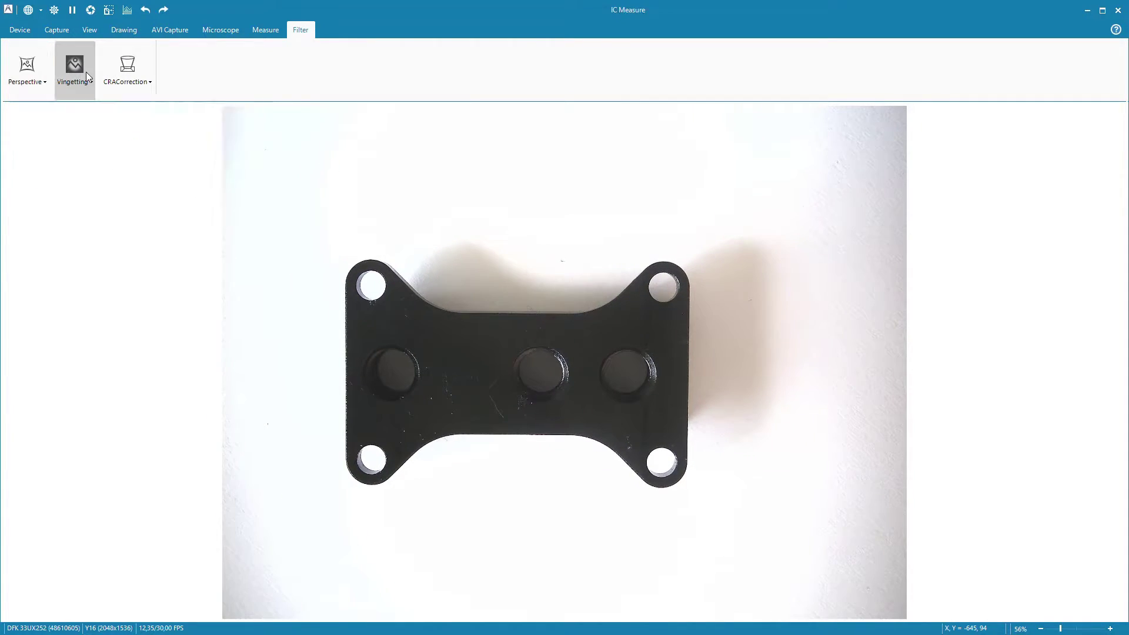
left_click(74, 70)
left_click(155, 133)
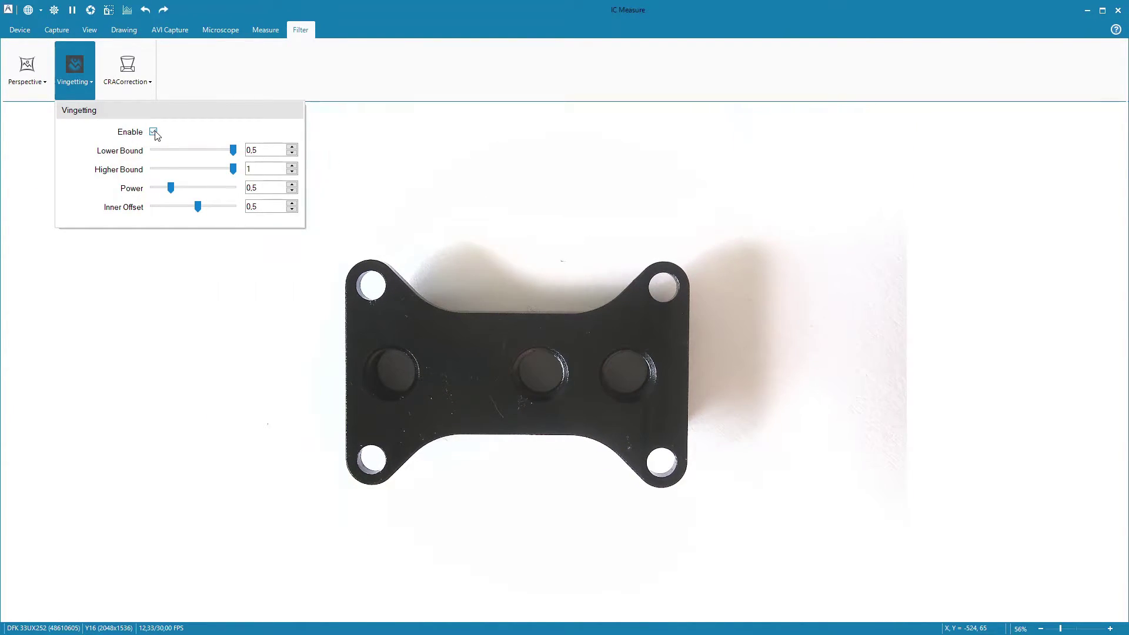
left_click(156, 133)
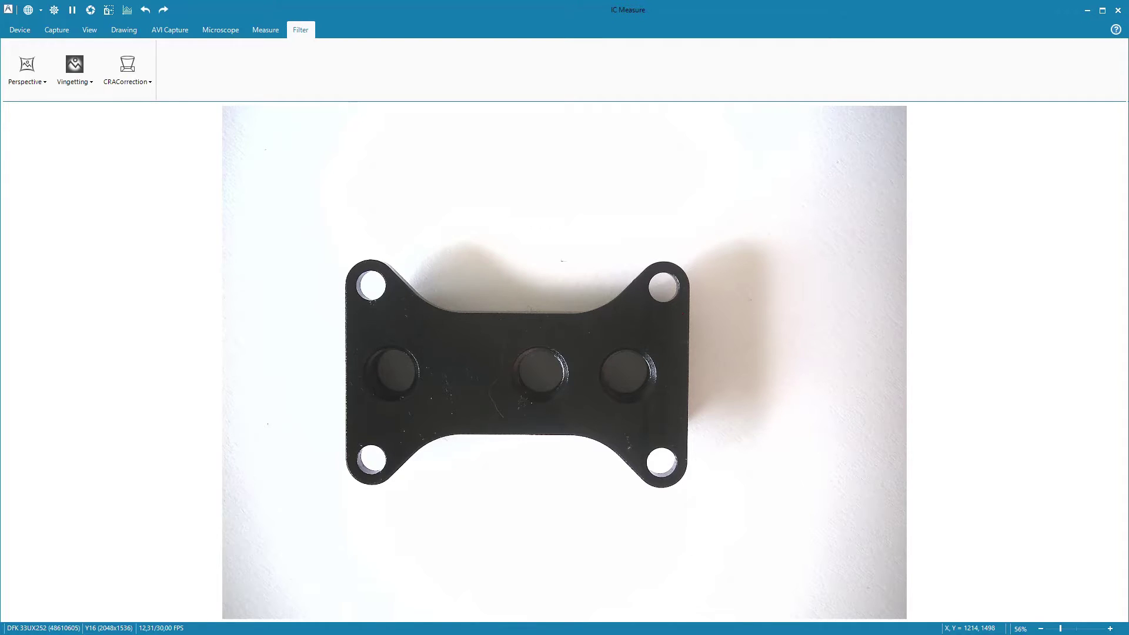